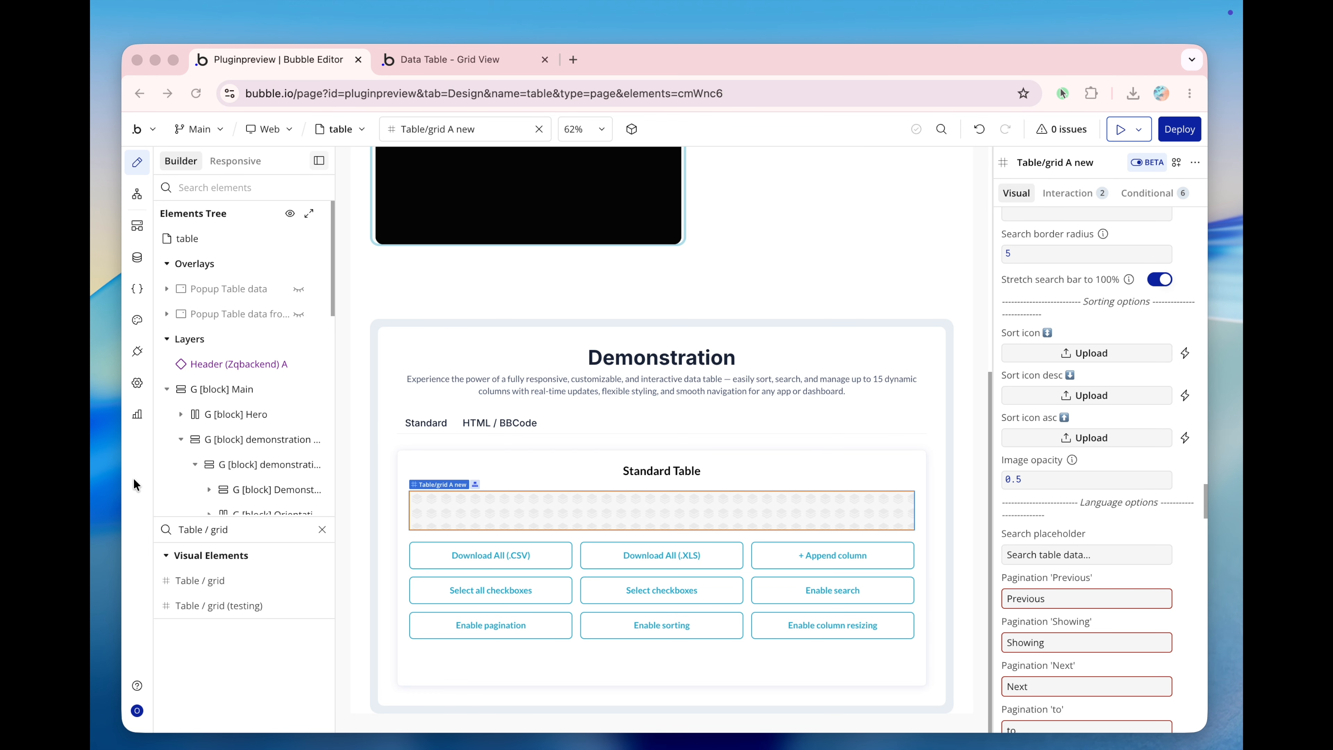
# Search the plugin installer for "Data Table / Grid View" and review the plugin's entry among the installed plugins.
pyautogui.click(137, 352)
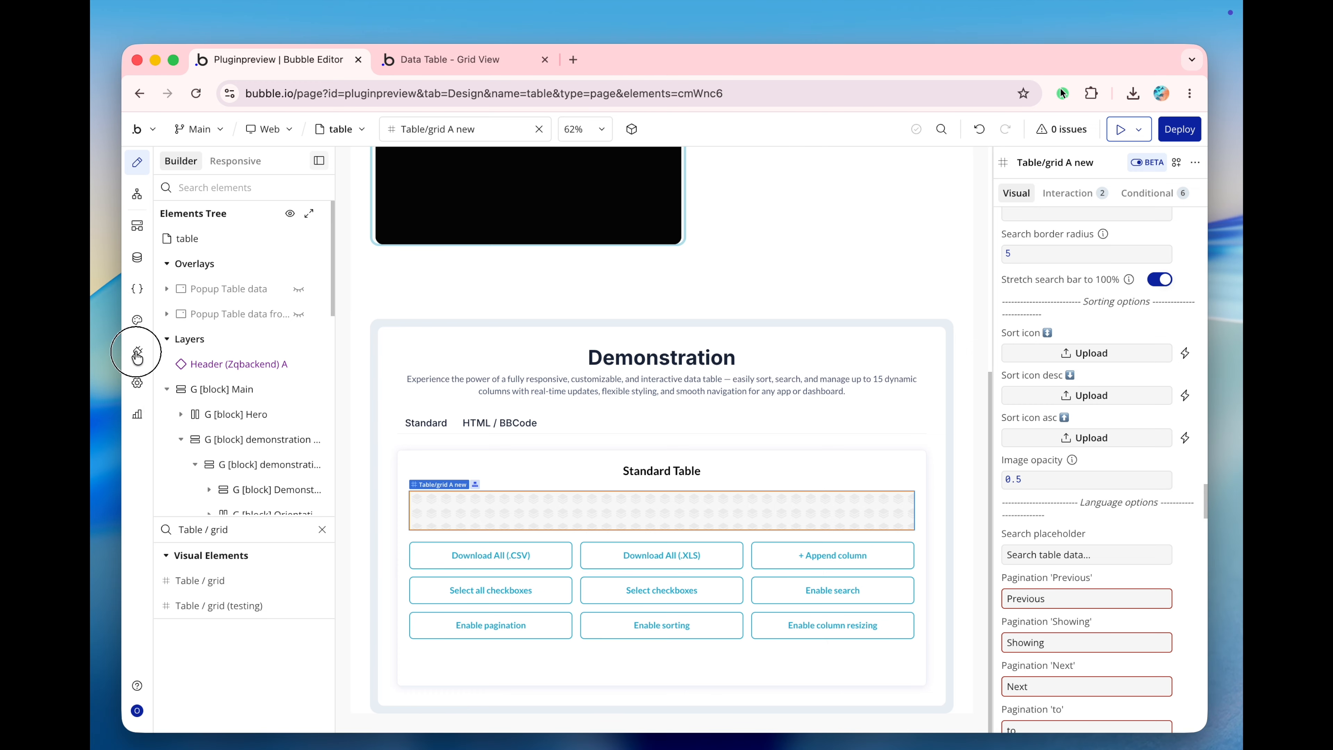
pyautogui.click(1144, 177)
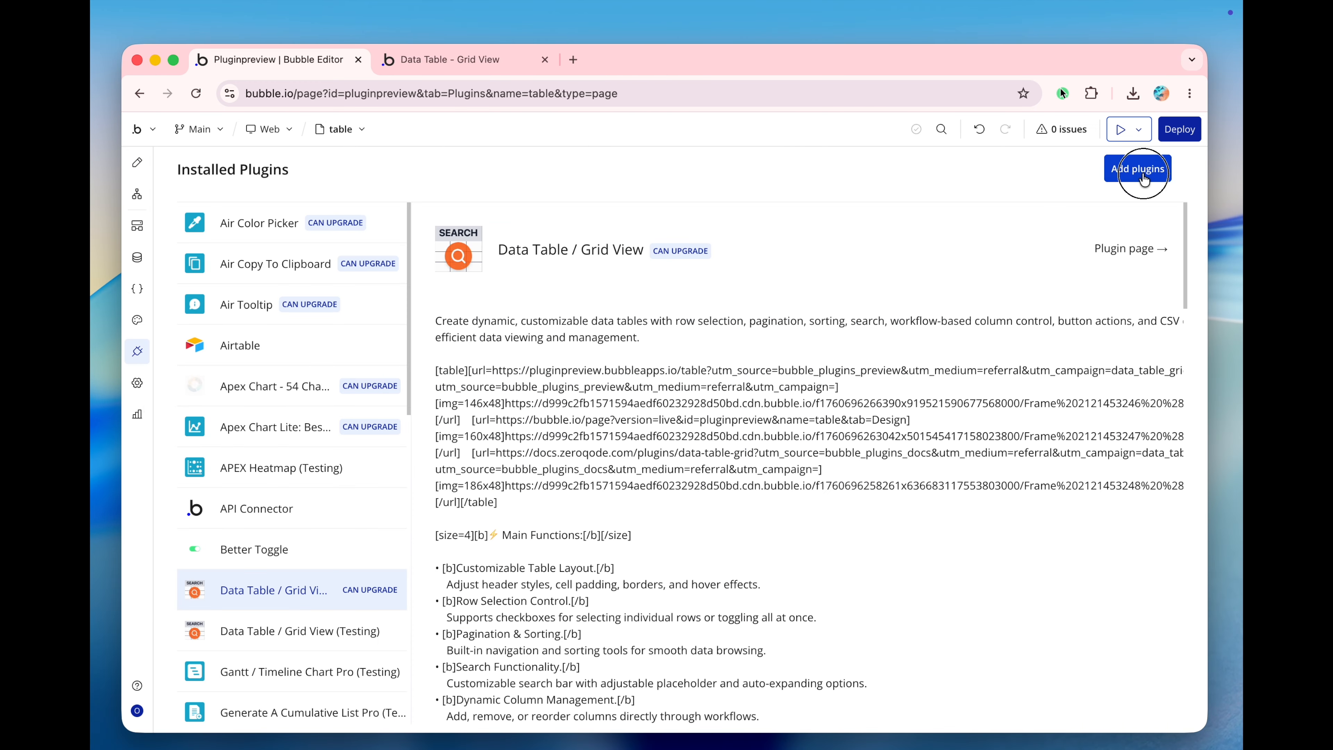
pyautogui.click(401, 282)
pyautogui.write('Data Table / Grid View')
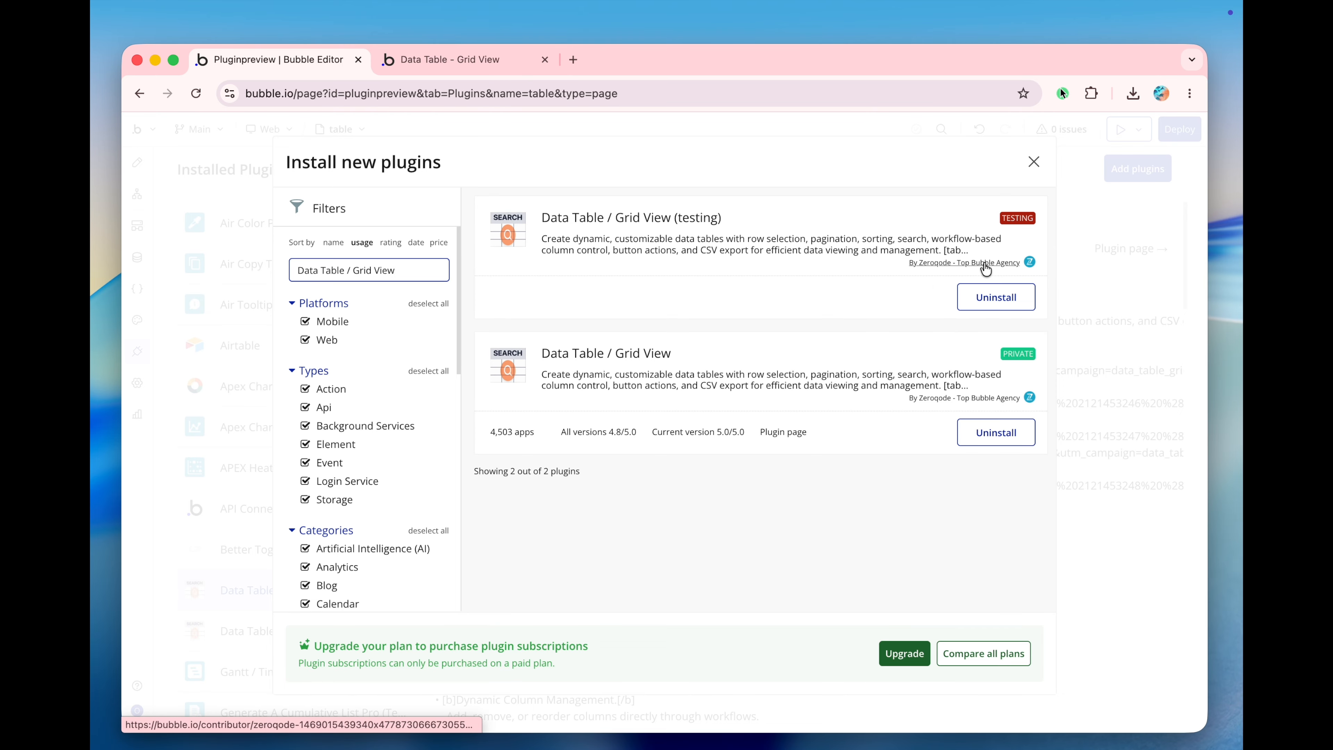
pyautogui.click(1033, 161)
pyautogui.scroll(-1, 770, 366)
pyautogui.scroll(1, 770, 366)
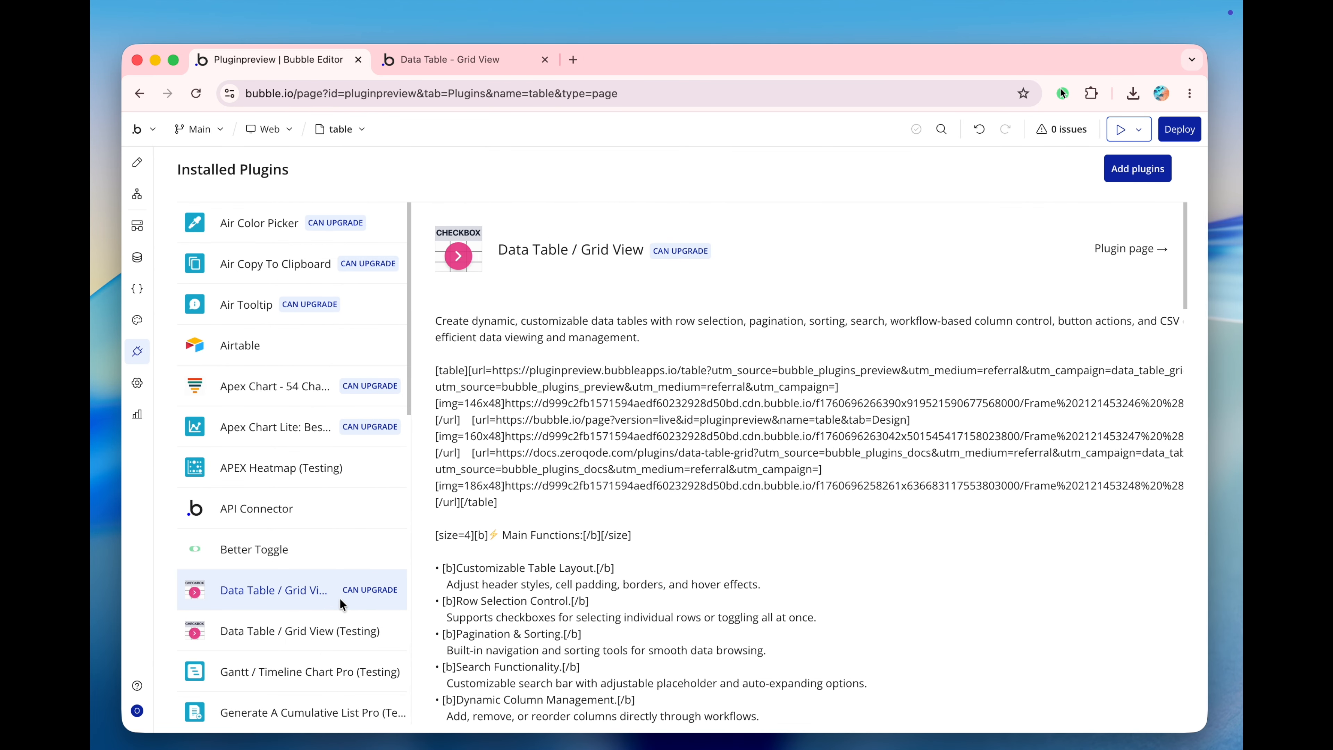
# Examine the fields of the Table Data type and its stored entries in the app database.
pyautogui.click(143, 167)
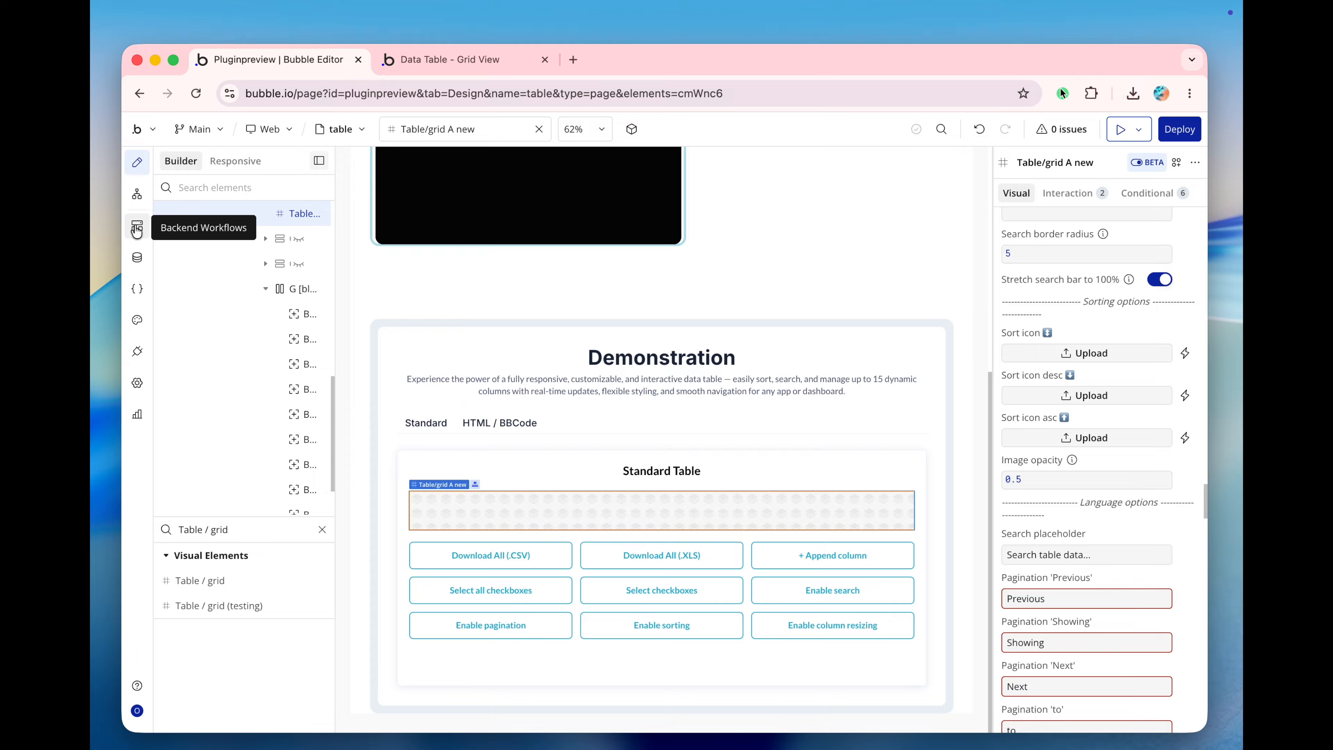
pyautogui.click(136, 260)
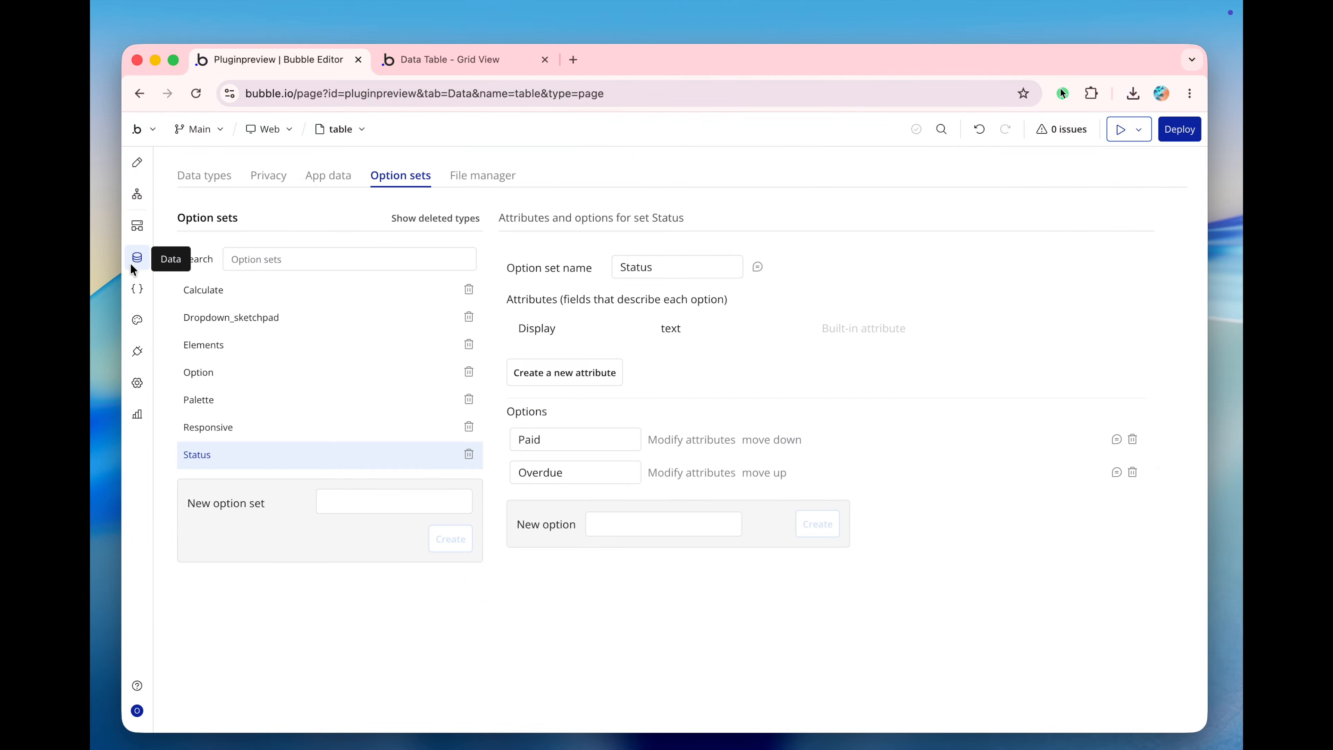
pyautogui.click(212, 177)
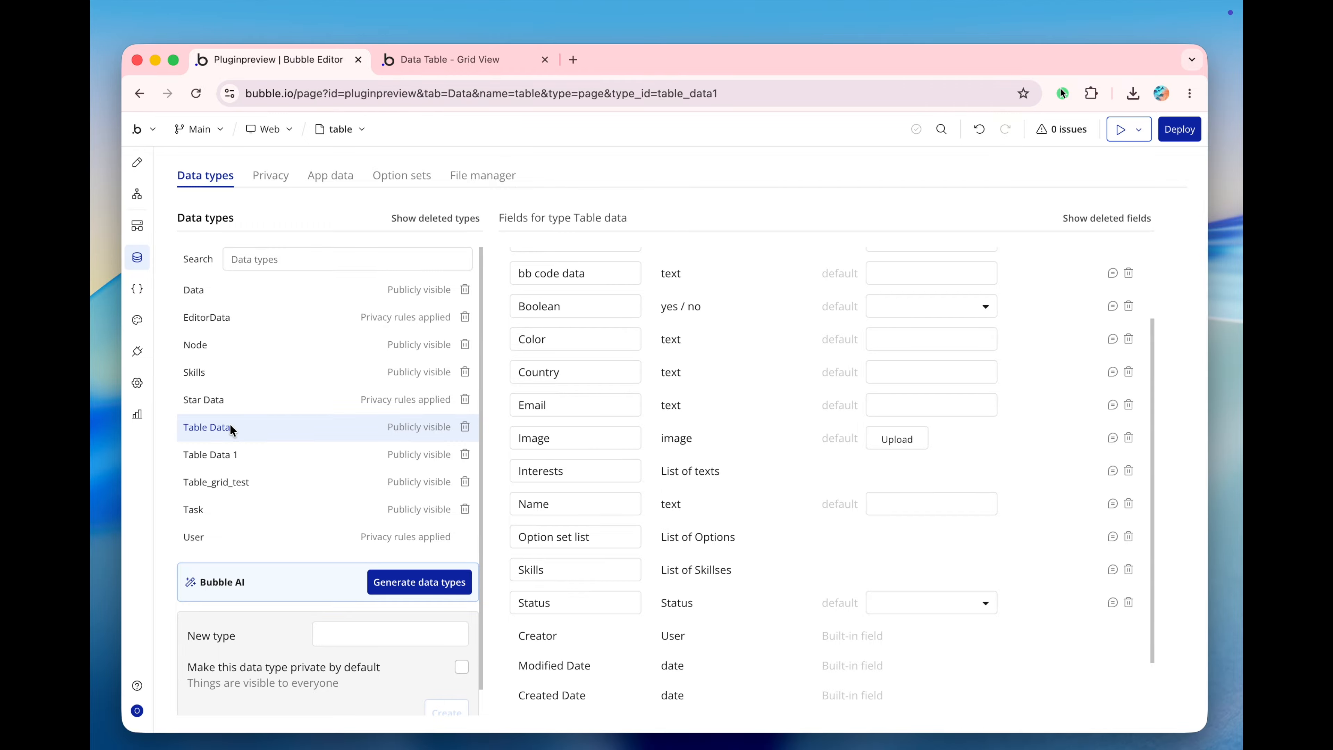
pyautogui.scroll(3, 581, 382)
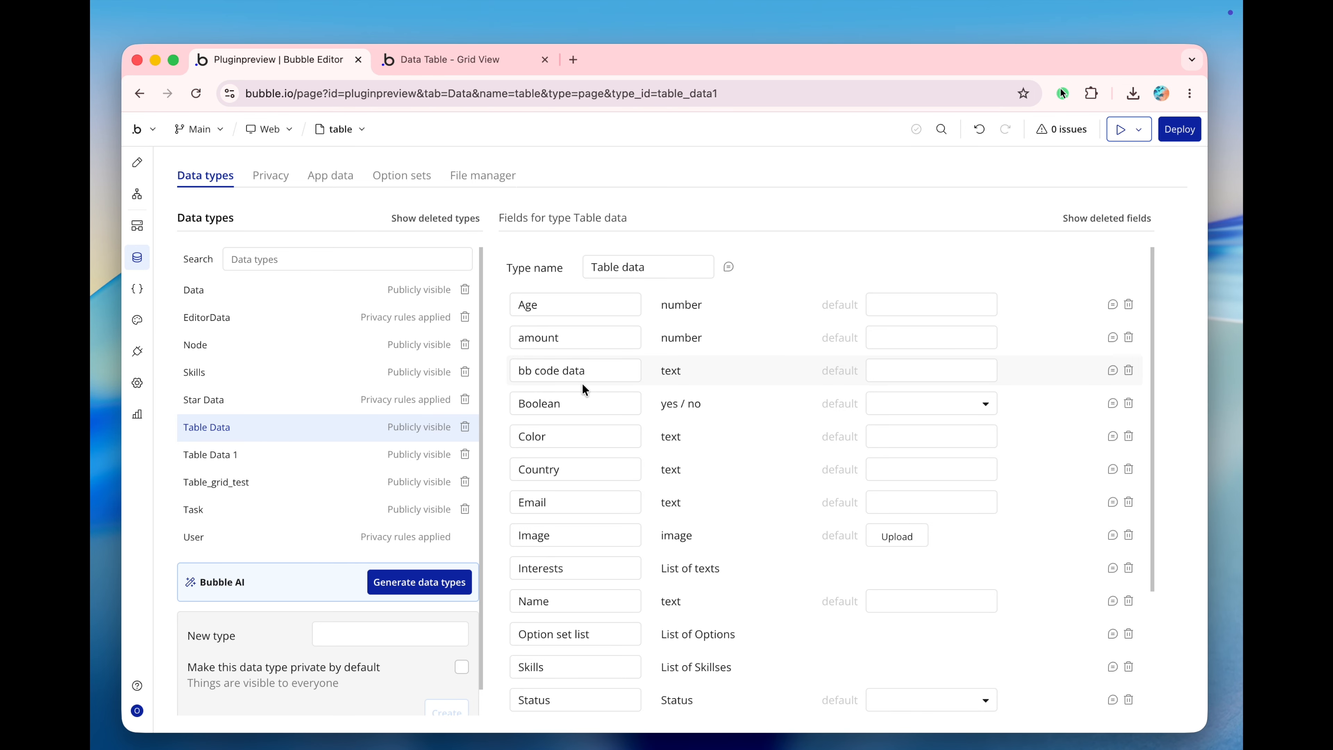
pyautogui.scroll(-1, 582, 386)
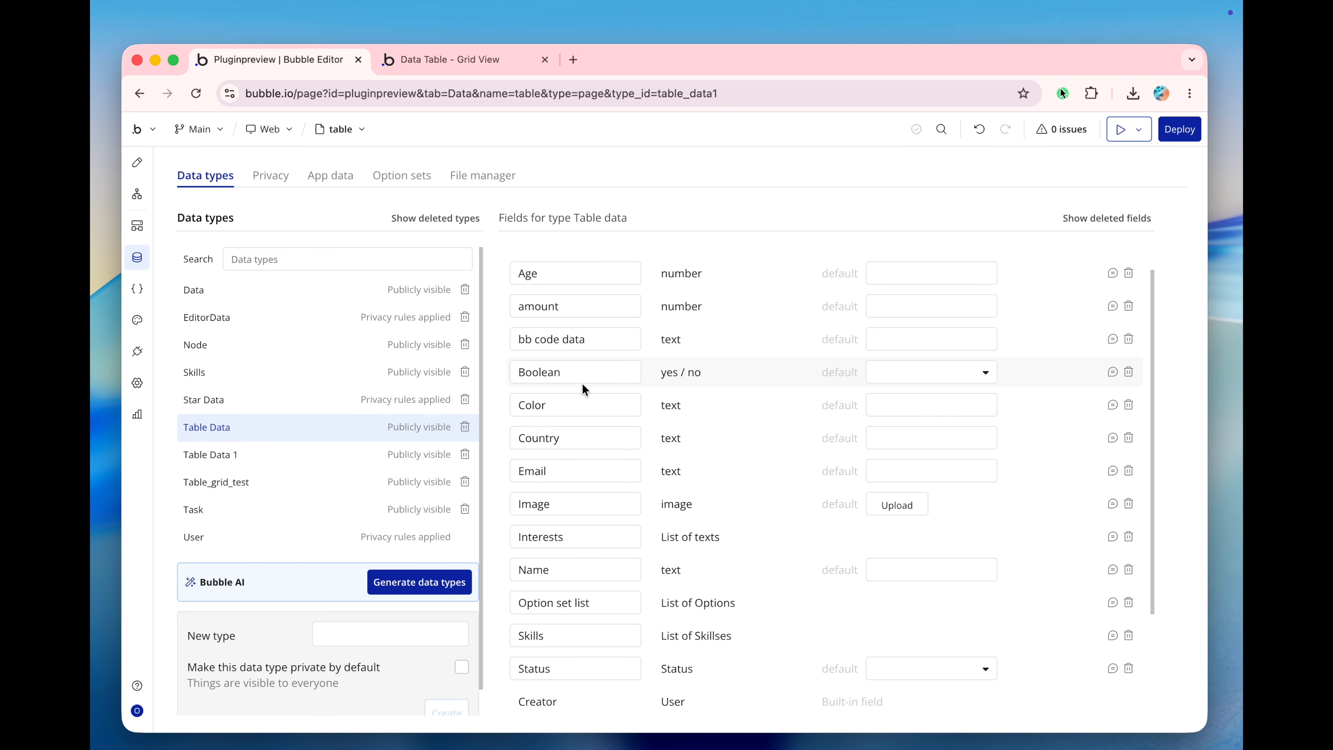
pyautogui.scroll(-2, 582, 386)
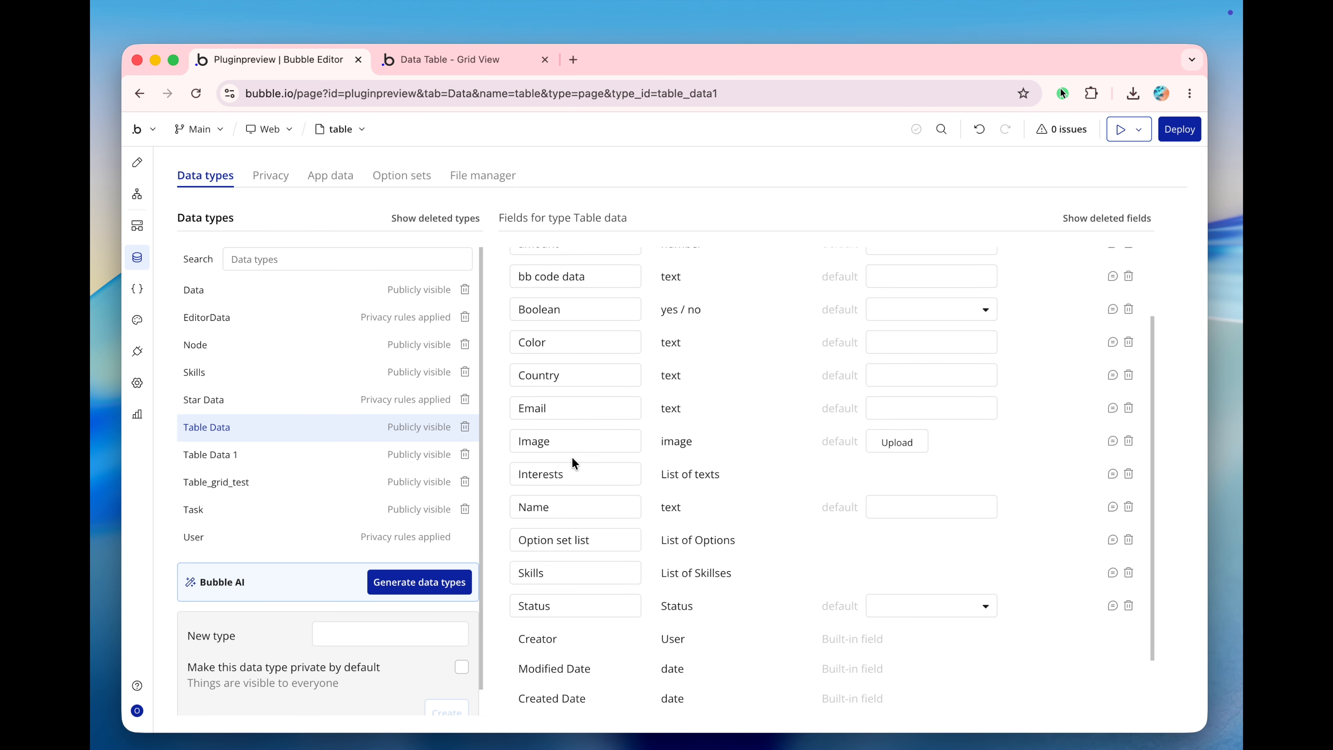
pyautogui.scroll(-2, 571, 462)
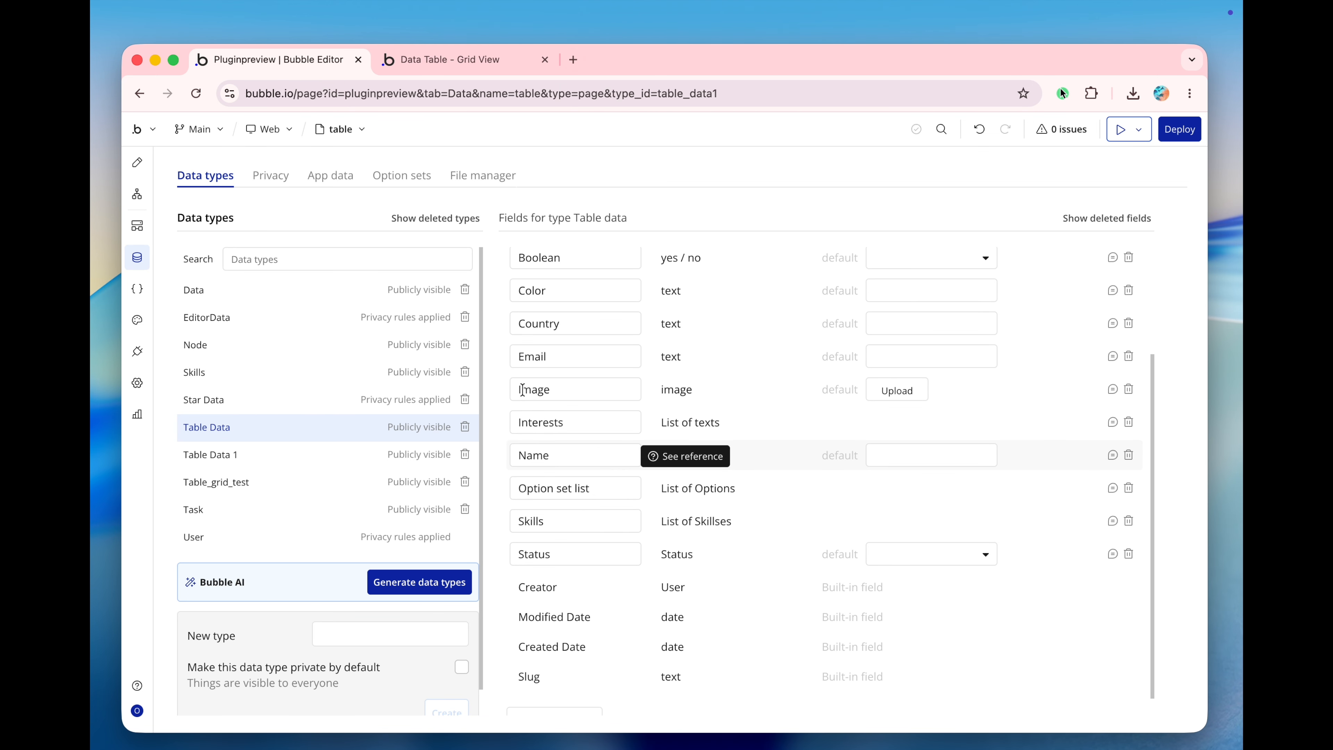
pyautogui.scroll(1, 548, 375)
pyautogui.scroll(3, 547, 375)
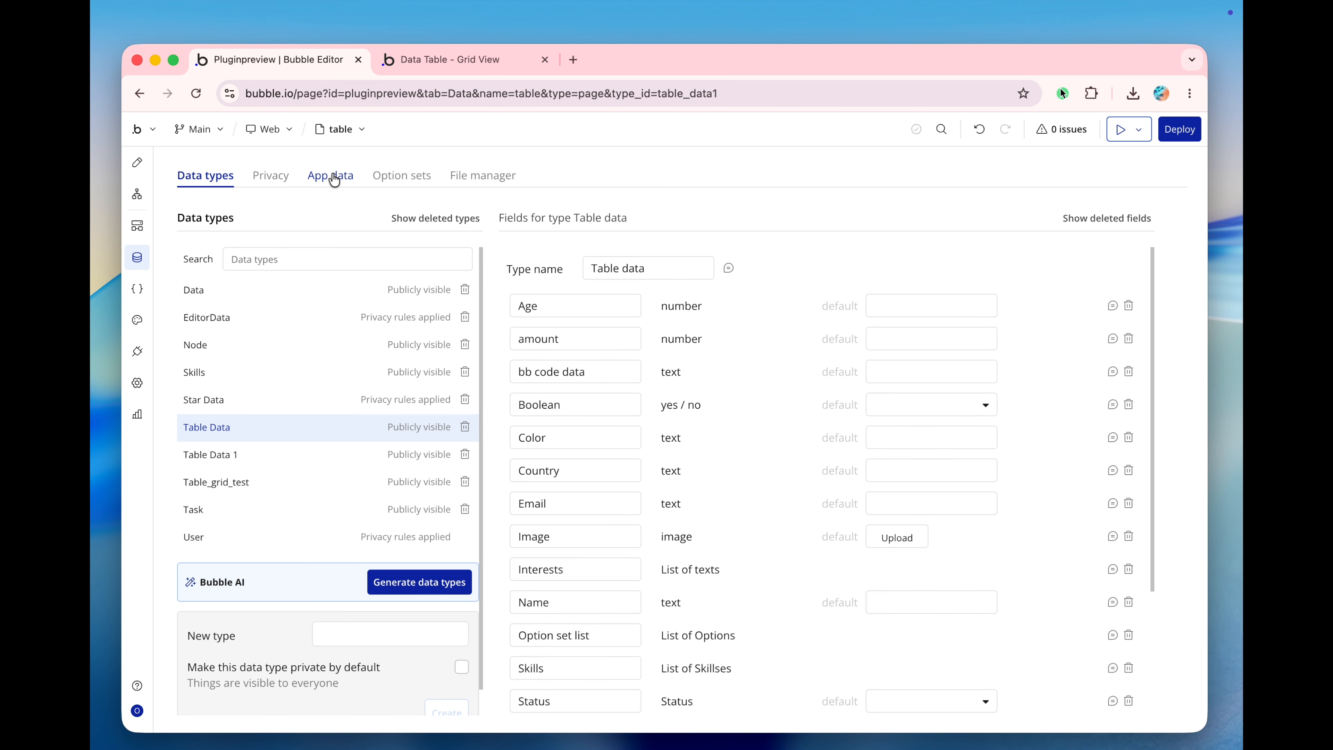
pyautogui.click(333, 177)
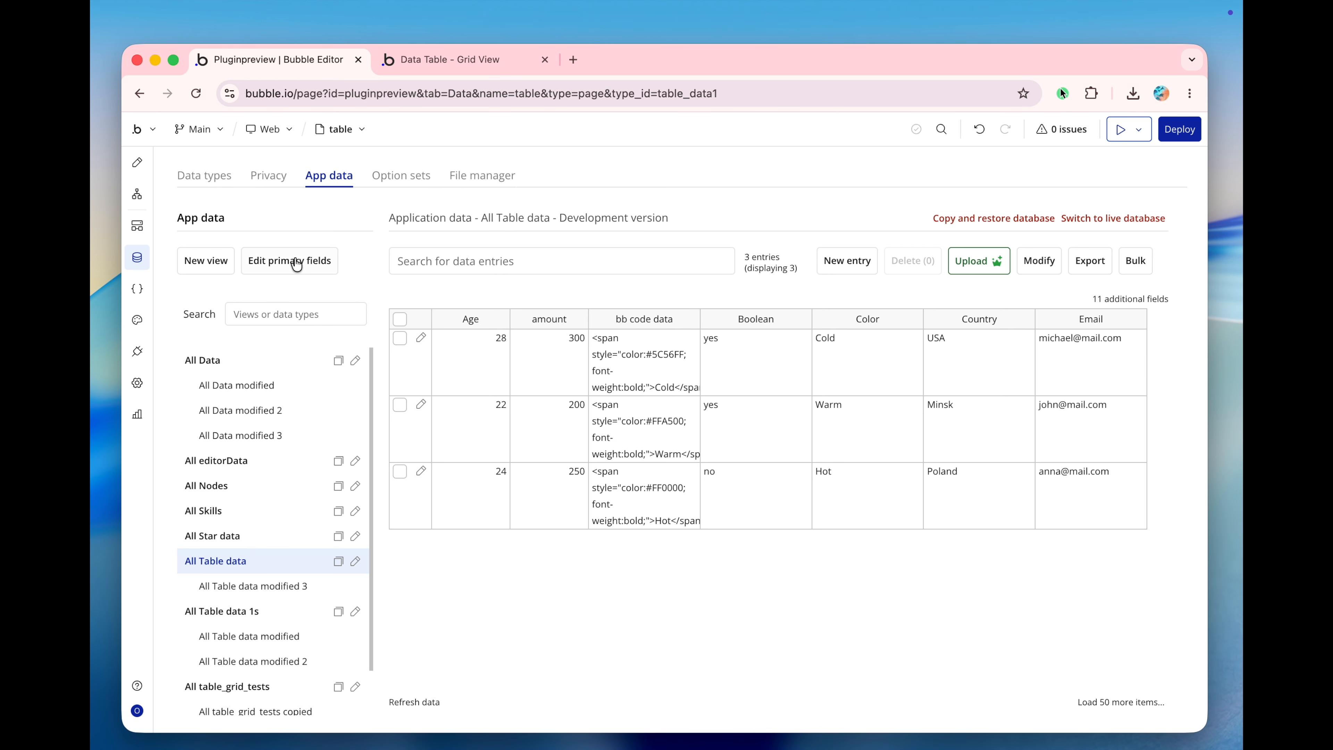
# Return to the page design and try to place a Table / grid element in the Standard Table section.
pyautogui.click(134, 163)
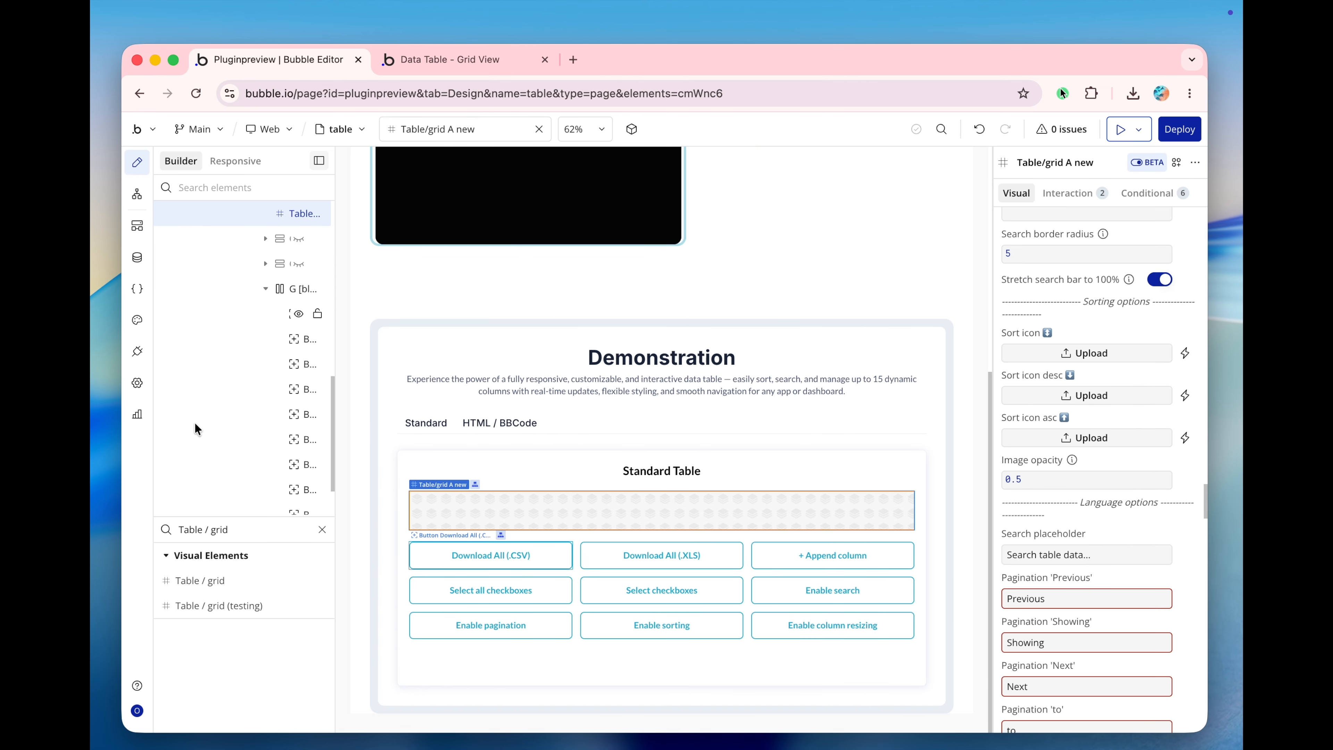
pyautogui.moveTo(213, 583); pyautogui.dragTo(541, 526)
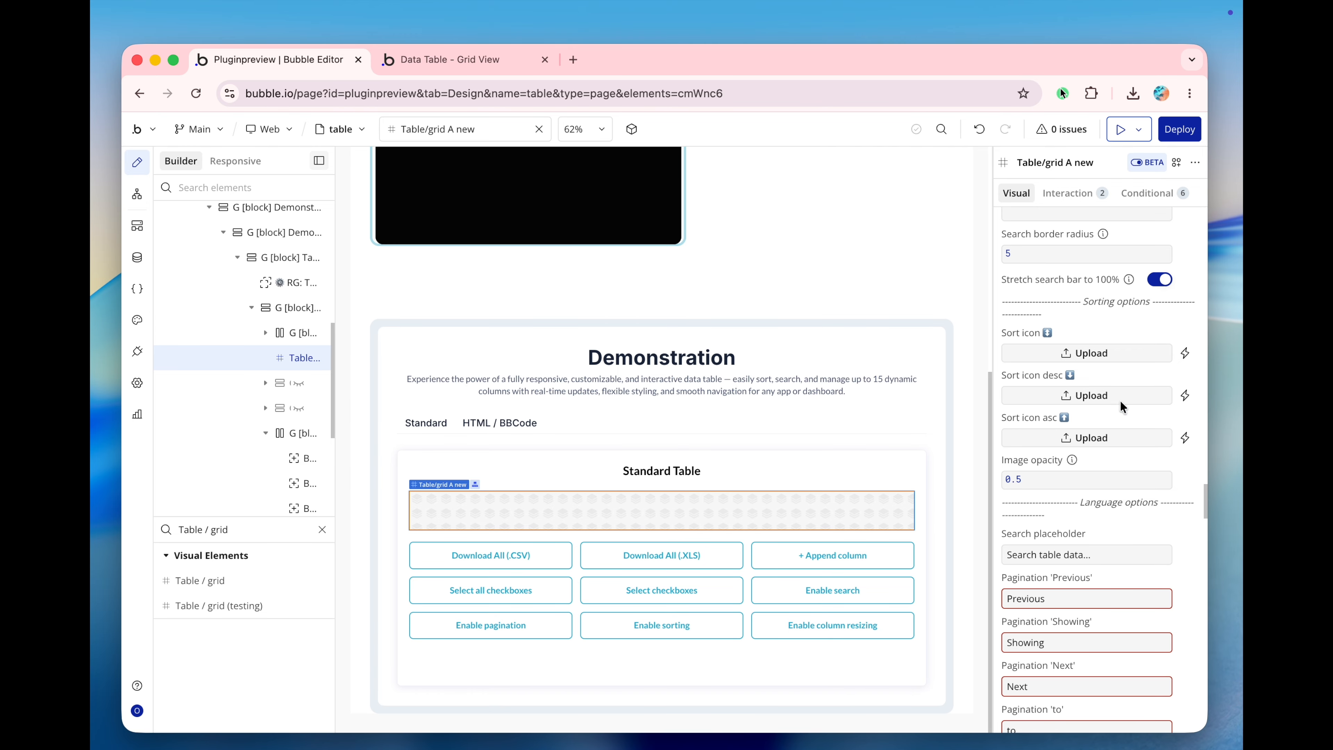
# Set column 1's type to Table data in the Table/grid A new element and check its data source expression.
pyautogui.scroll(20, 1114, 417)
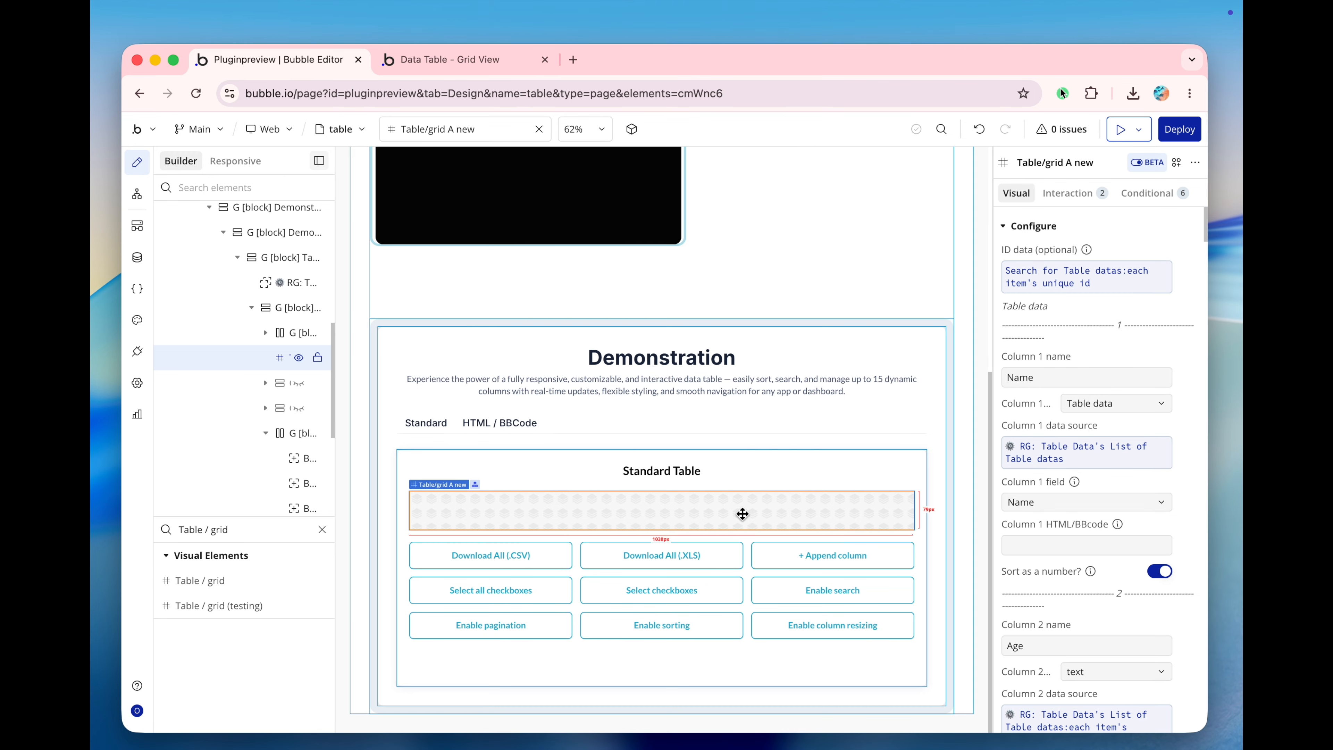
pyautogui.scroll(-3, 1080, 422)
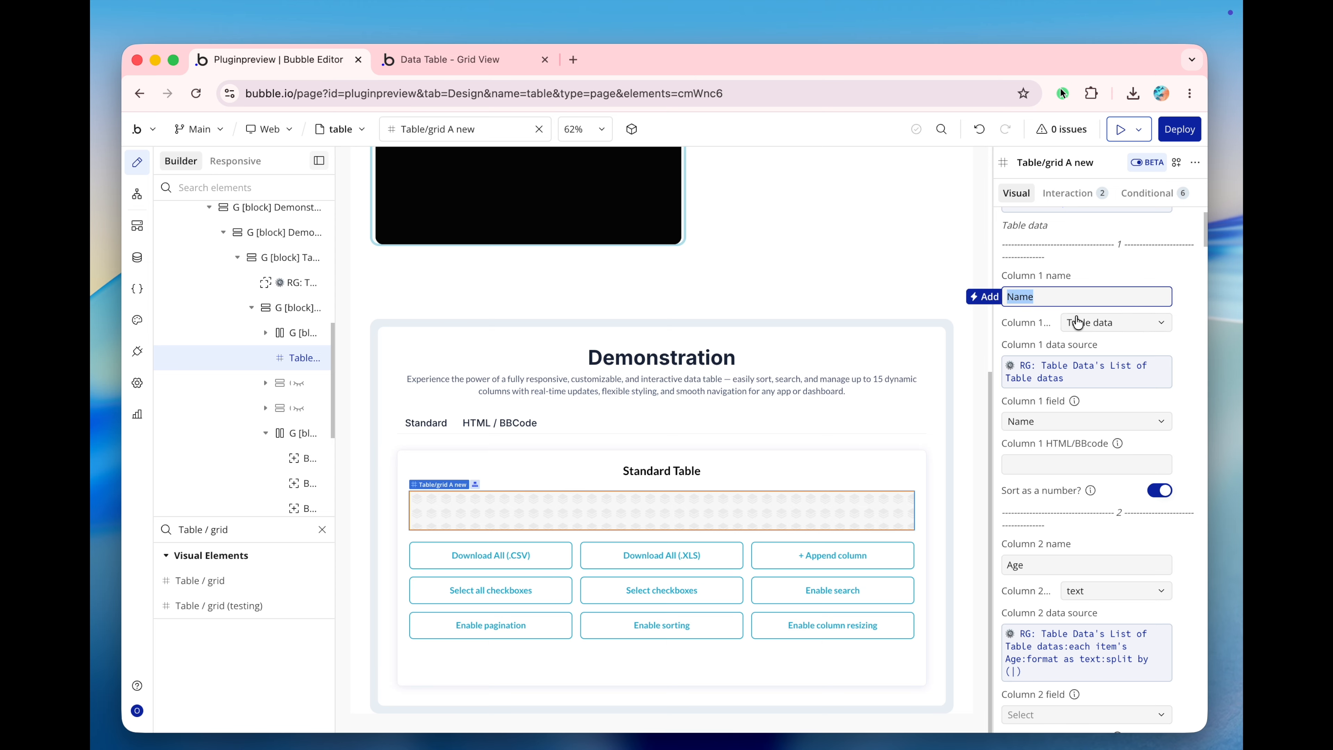
pyautogui.click(1077, 318)
pyautogui.write('tab')
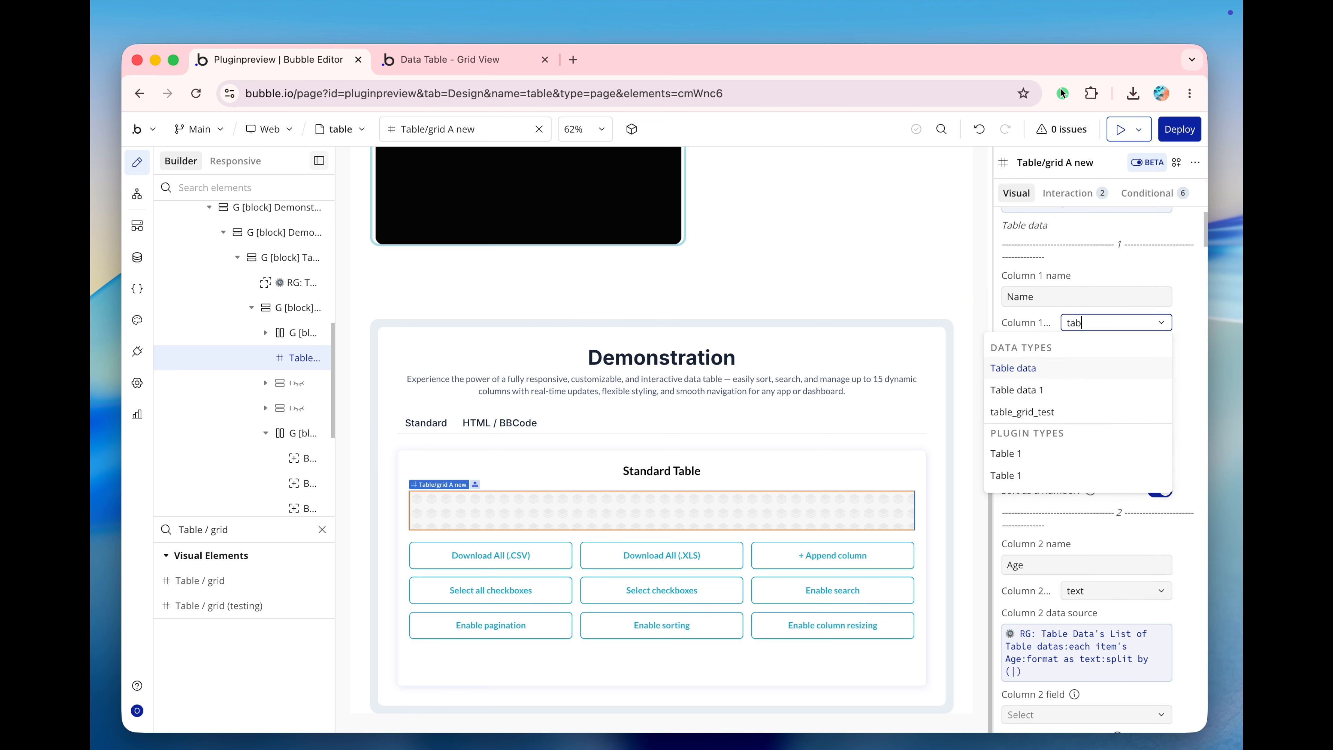
pyautogui.press('Return')
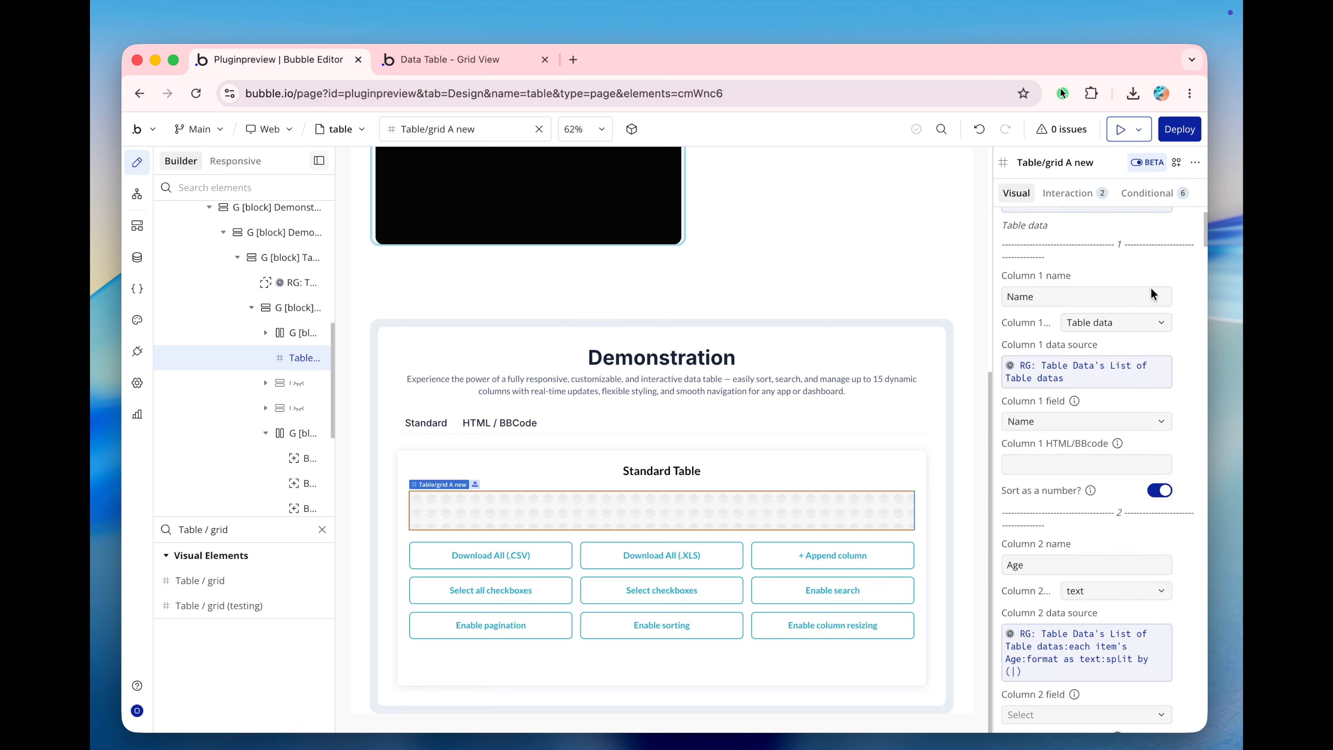
pyautogui.click(1035, 382)
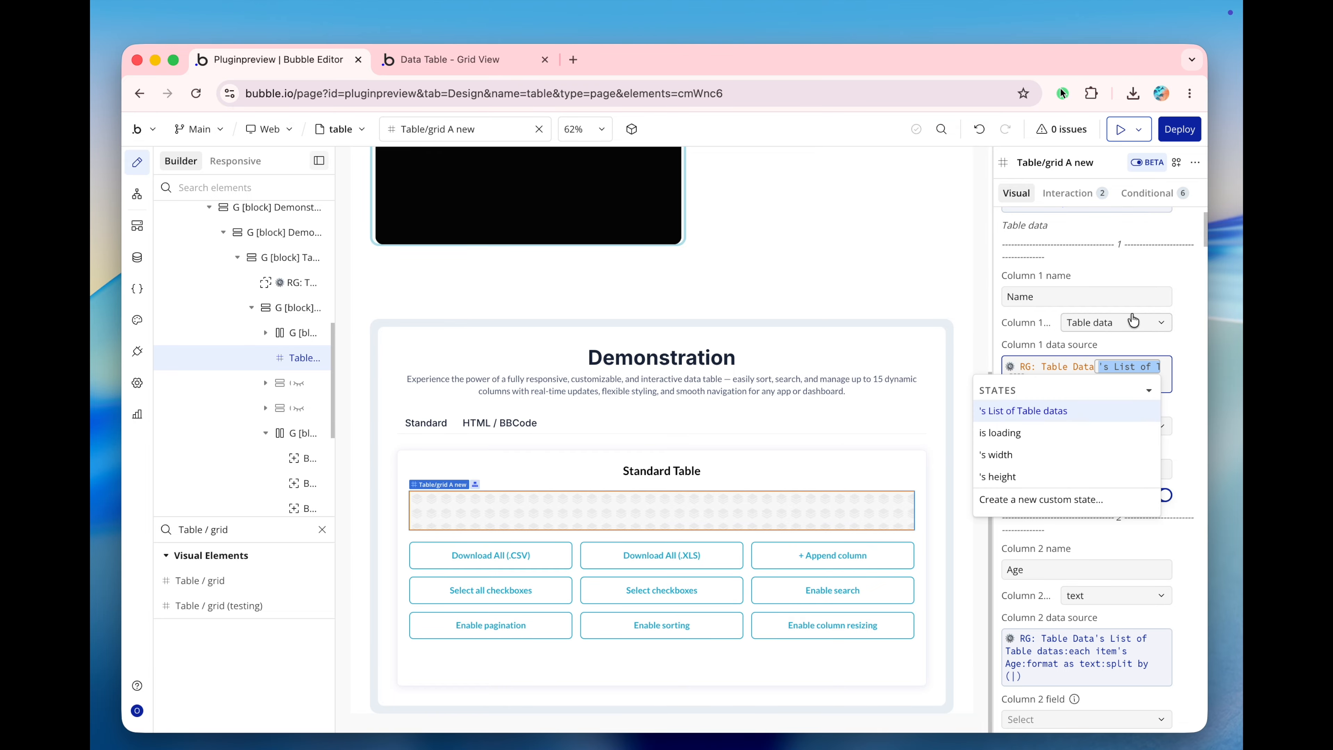
pyautogui.click(1168, 272)
# Review the names, types, data sources and fields configured for columns 1 to 10 of the table element.
pyautogui.scroll(-2, 1080, 420)
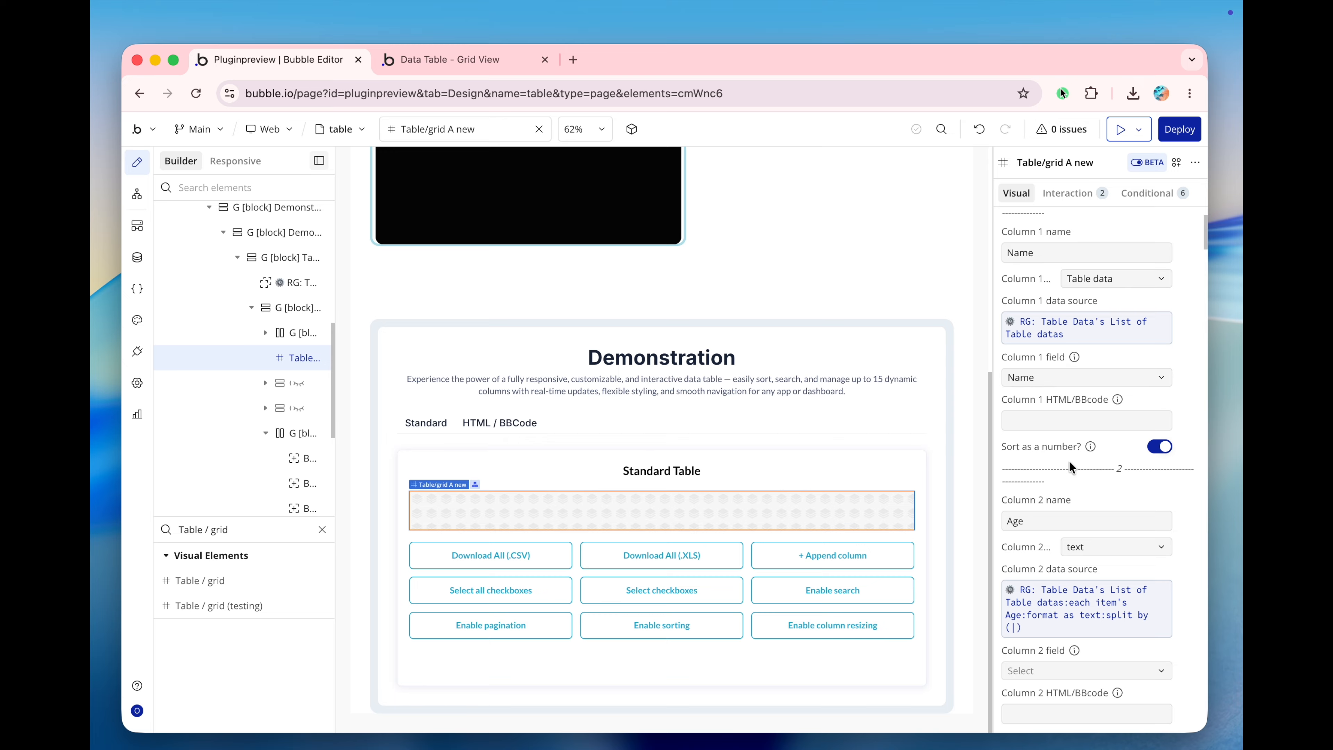
pyautogui.scroll(-7, 1068, 459)
pyautogui.scroll(-20, 1068, 462)
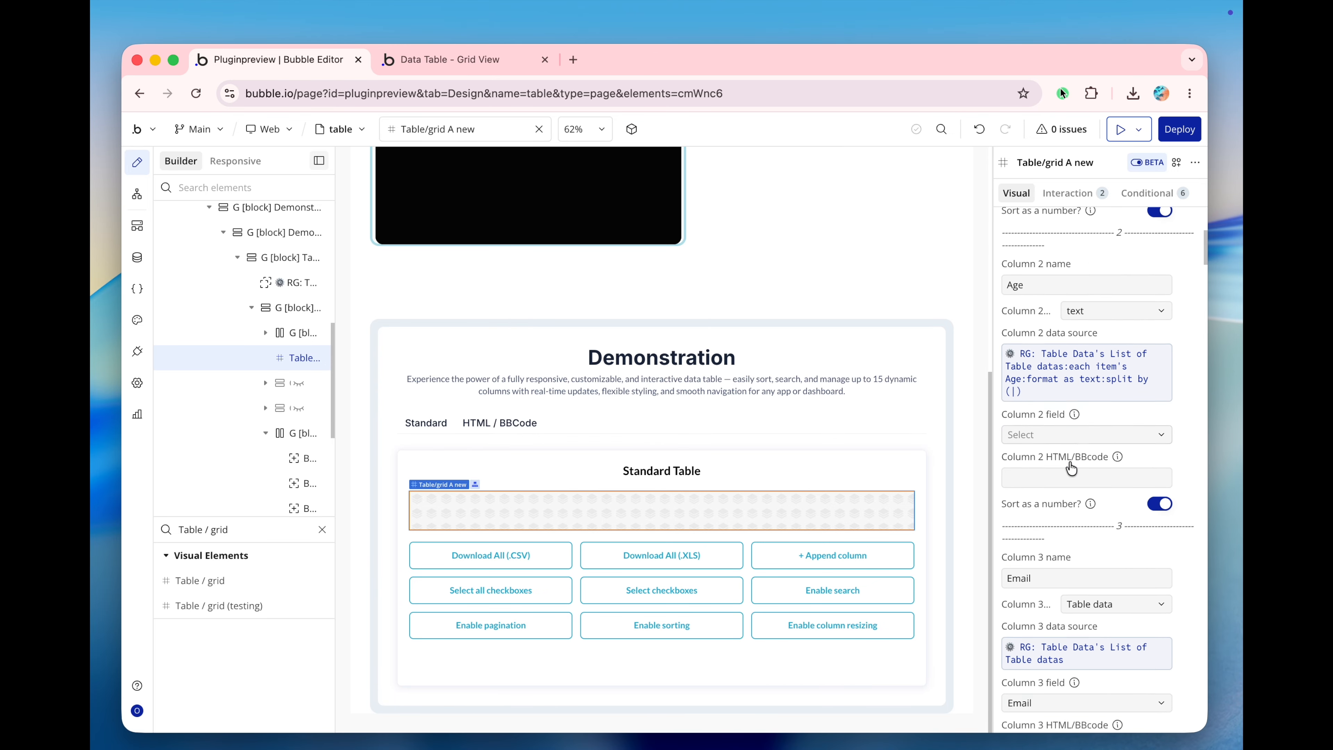
pyautogui.scroll(-2, 1069, 462)
pyautogui.scroll(10, 1069, 461)
pyautogui.scroll(-20, 1071, 466)
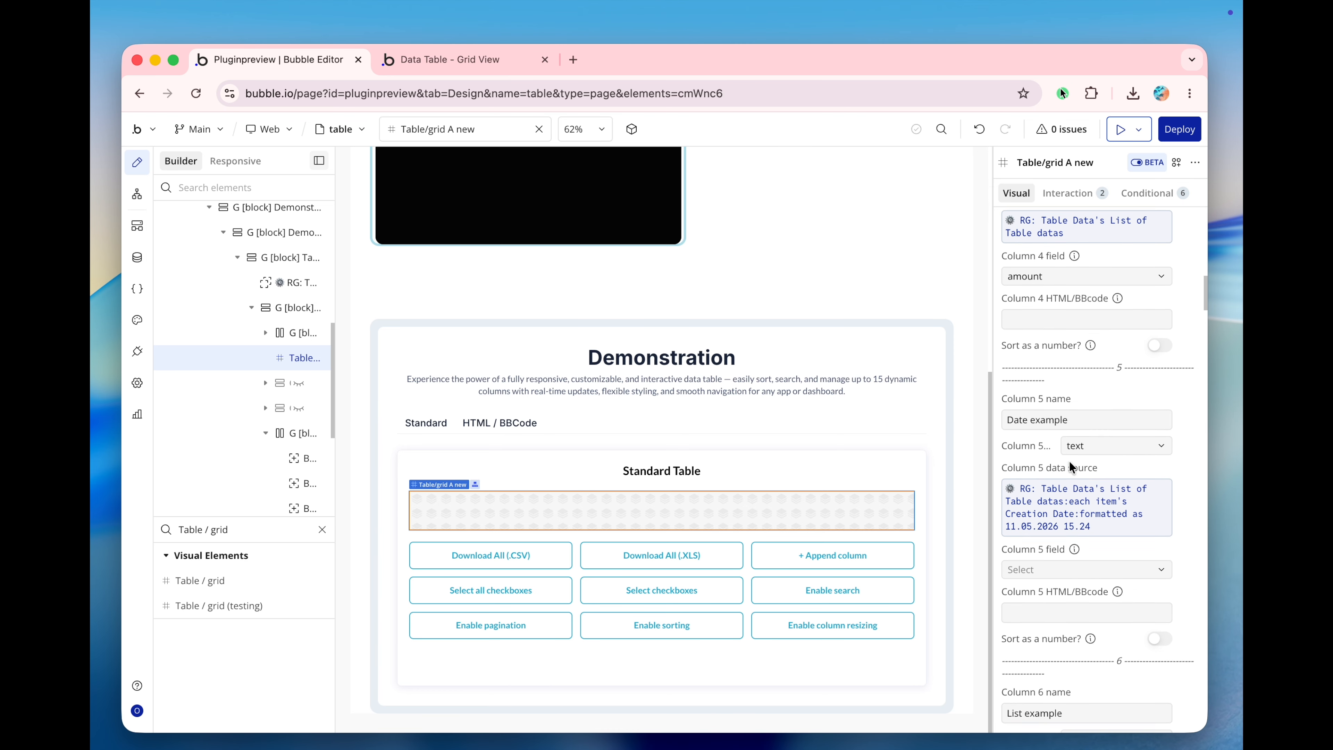
pyautogui.scroll(-4, 1068, 461)
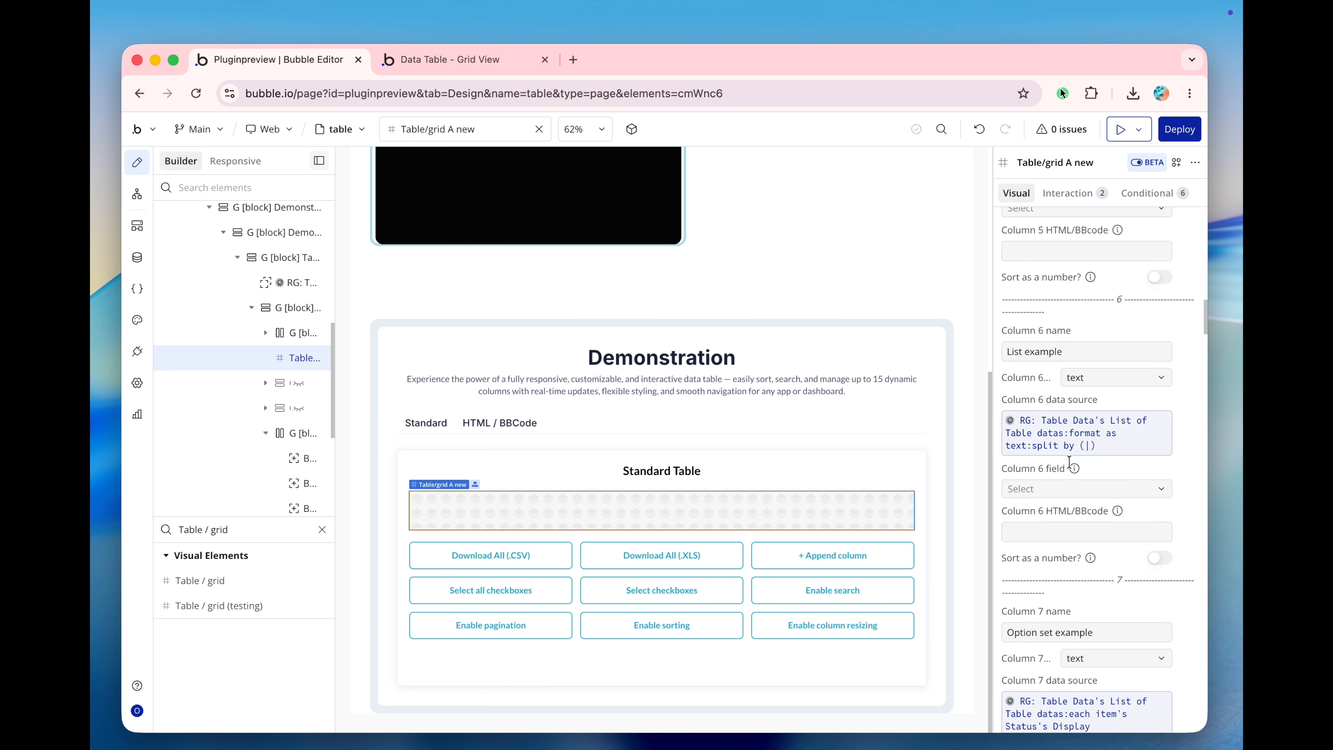
pyautogui.scroll(-20, 1069, 461)
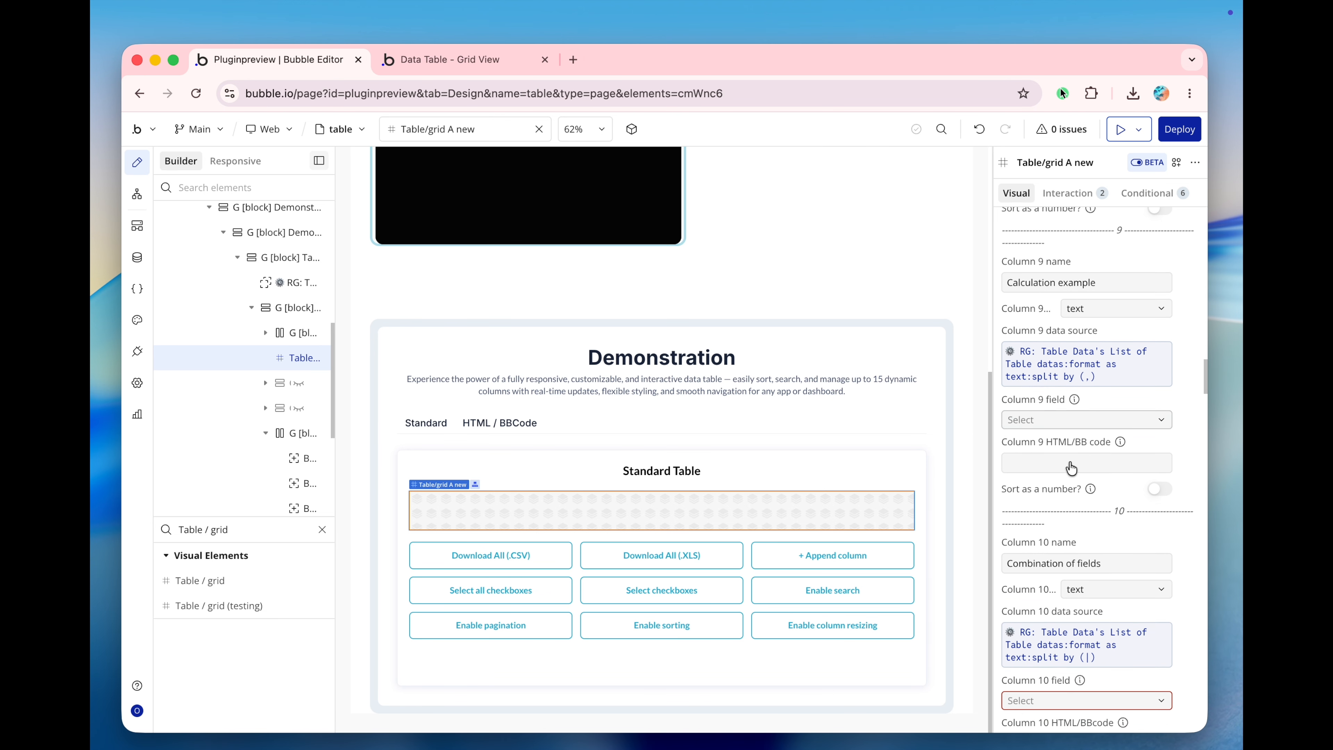
pyautogui.scroll(-18, 1068, 462)
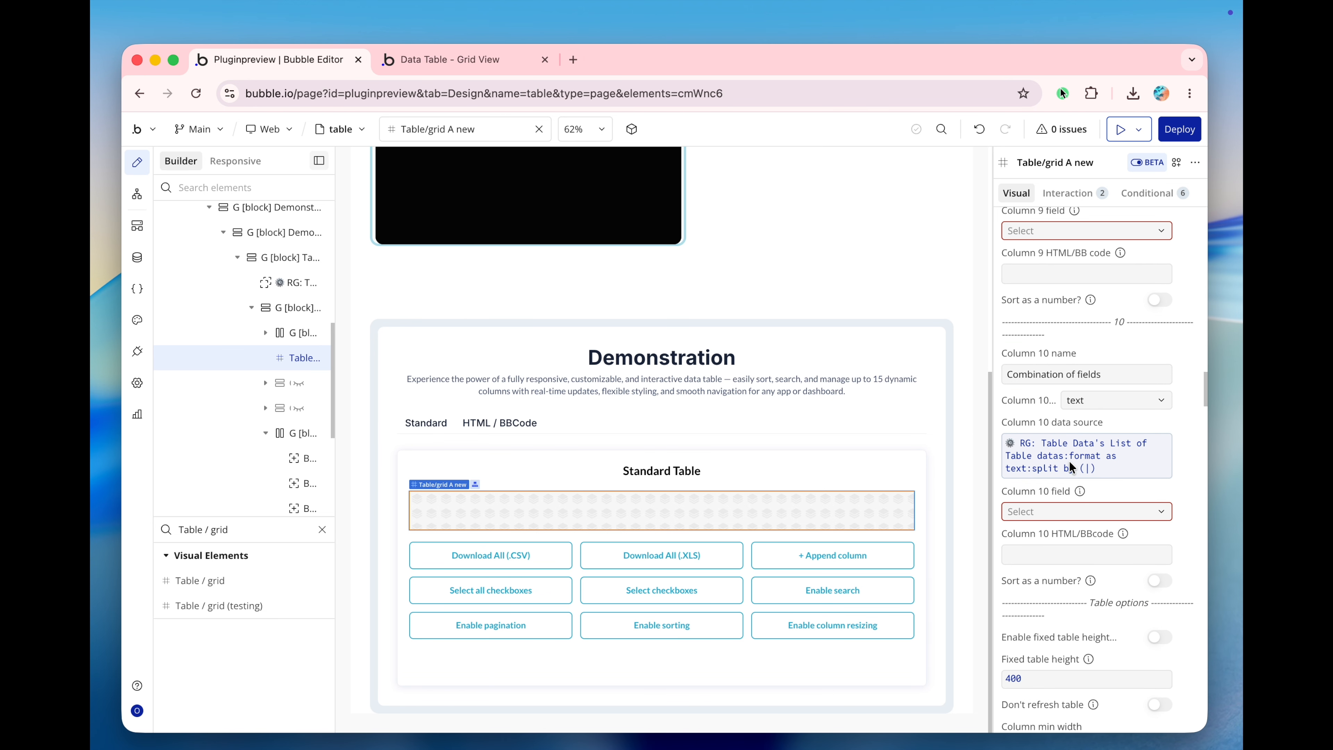
# Examine the table, style, search, sorting and language options of the table element, including checkboxes and the pagination limit.
pyautogui.scroll(-3, 1069, 462)
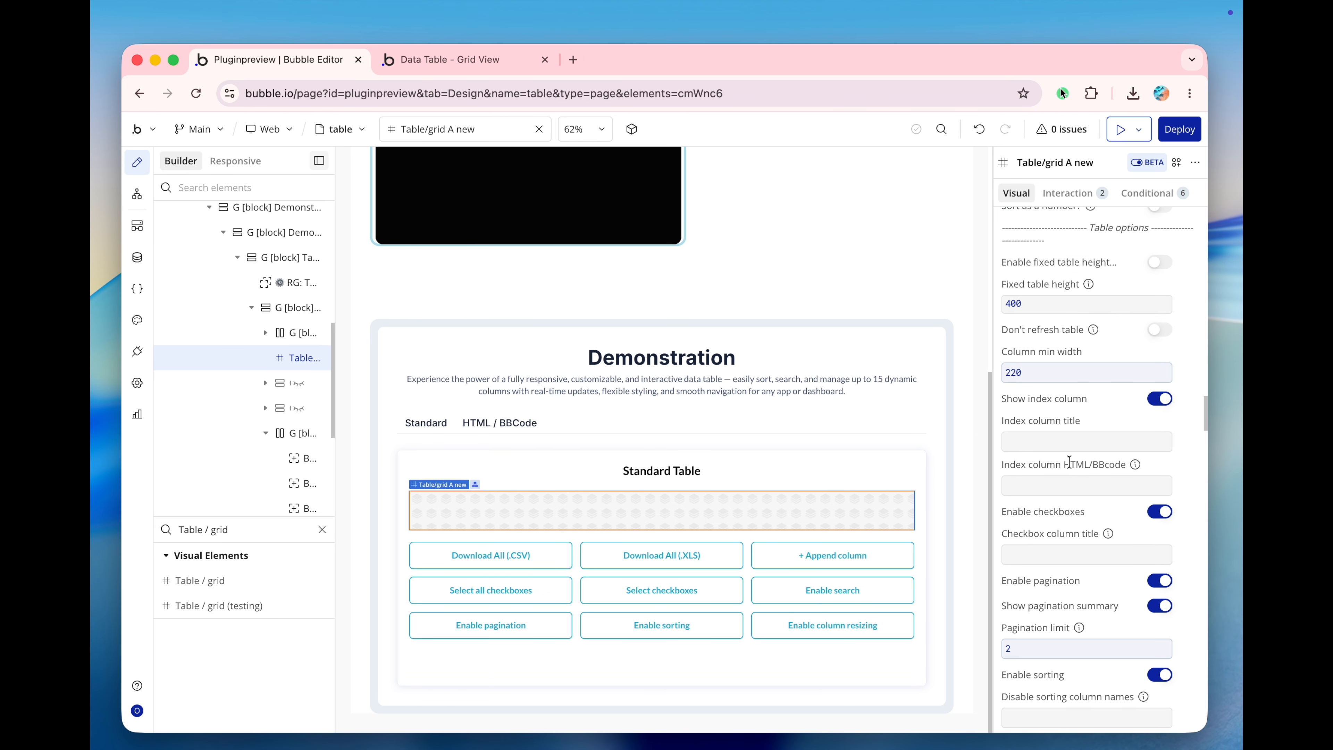
pyautogui.scroll(-15, 1068, 461)
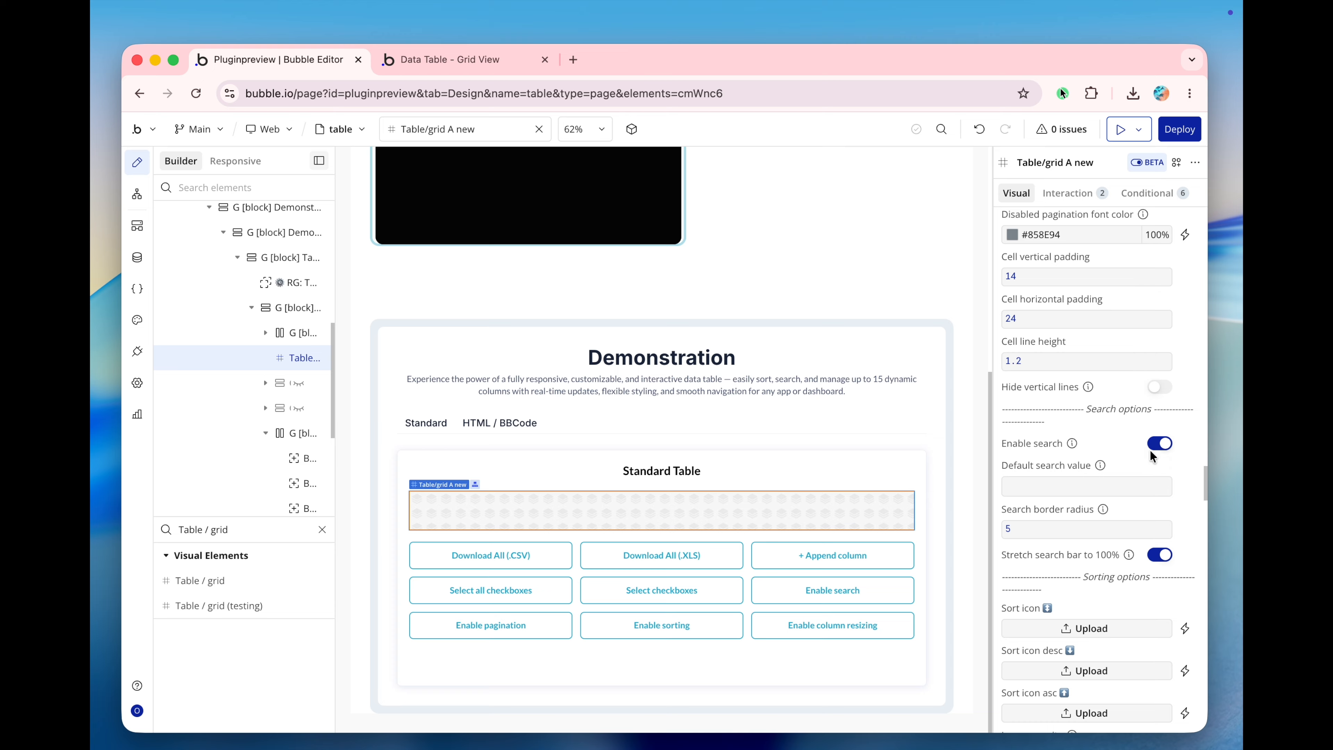
pyautogui.scroll(-10, 1083, 560)
pyautogui.scroll(3, 1082, 560)
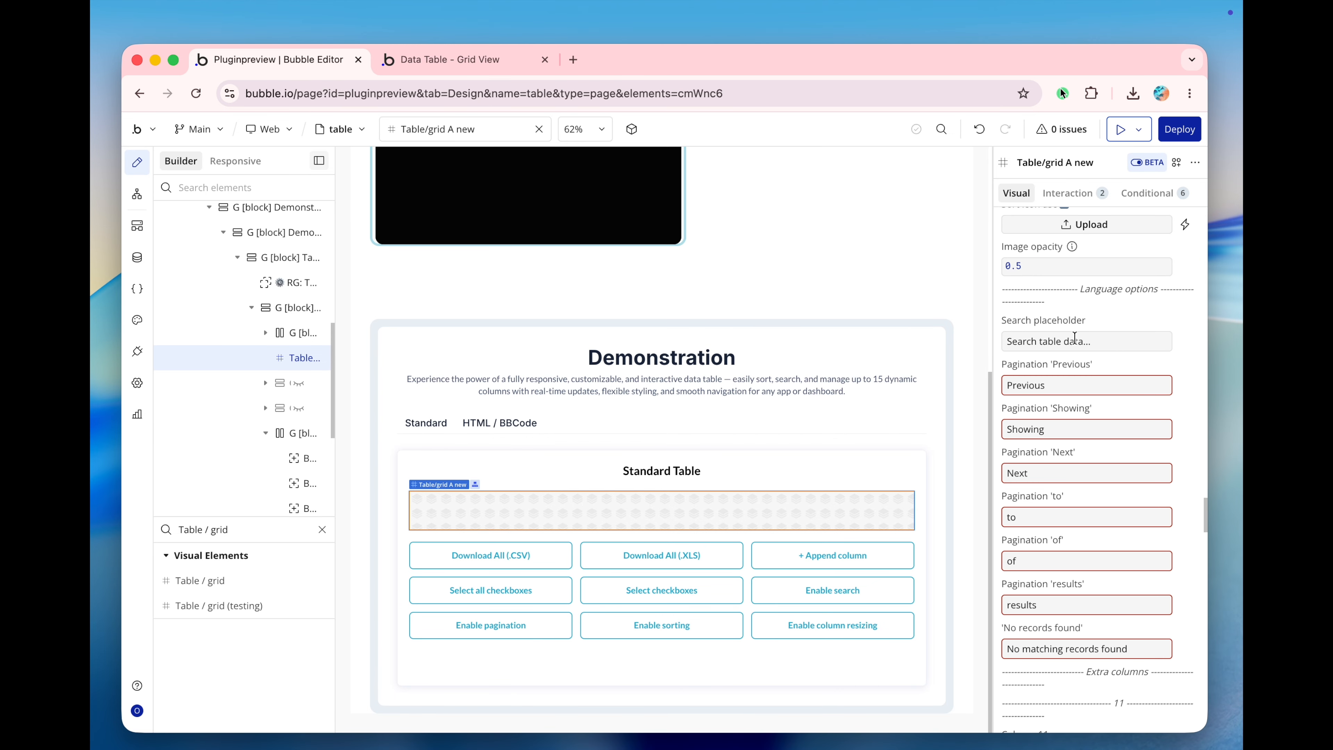
pyautogui.scroll(15, 1074, 336)
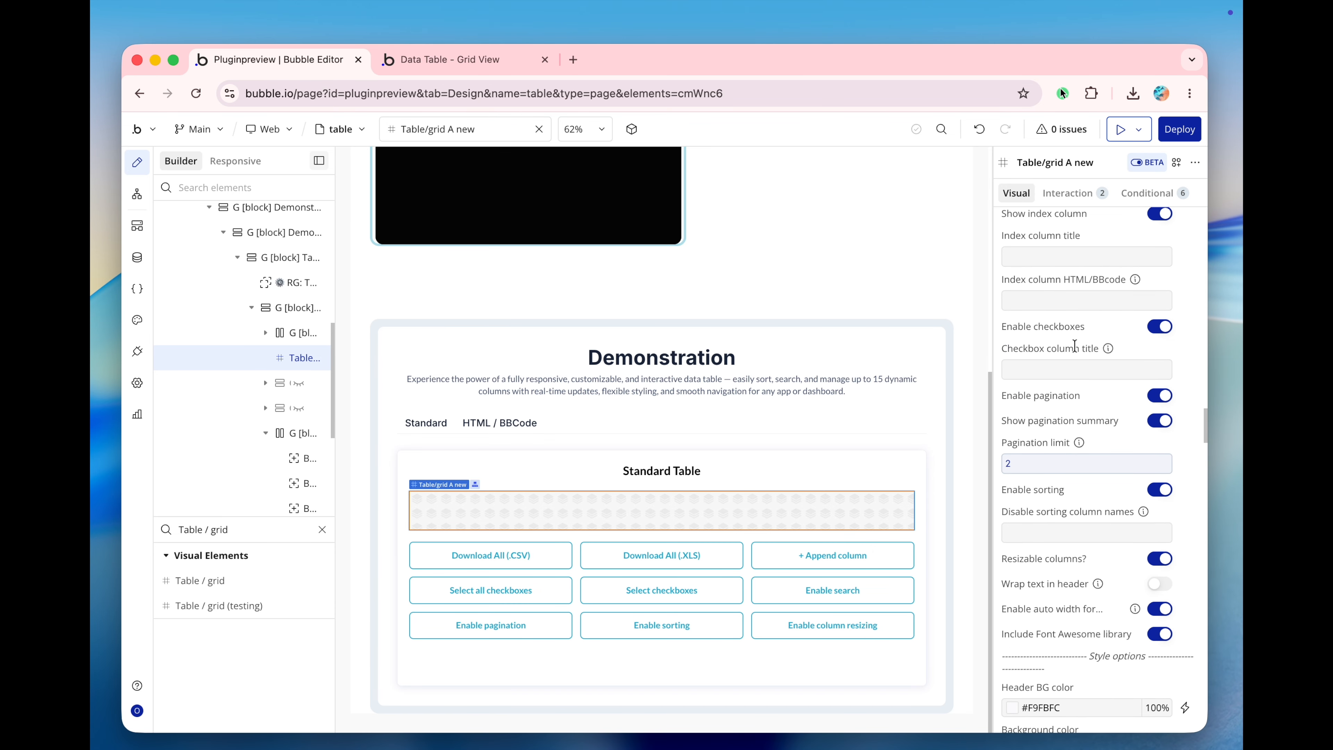
pyautogui.scroll(1, 1074, 345)
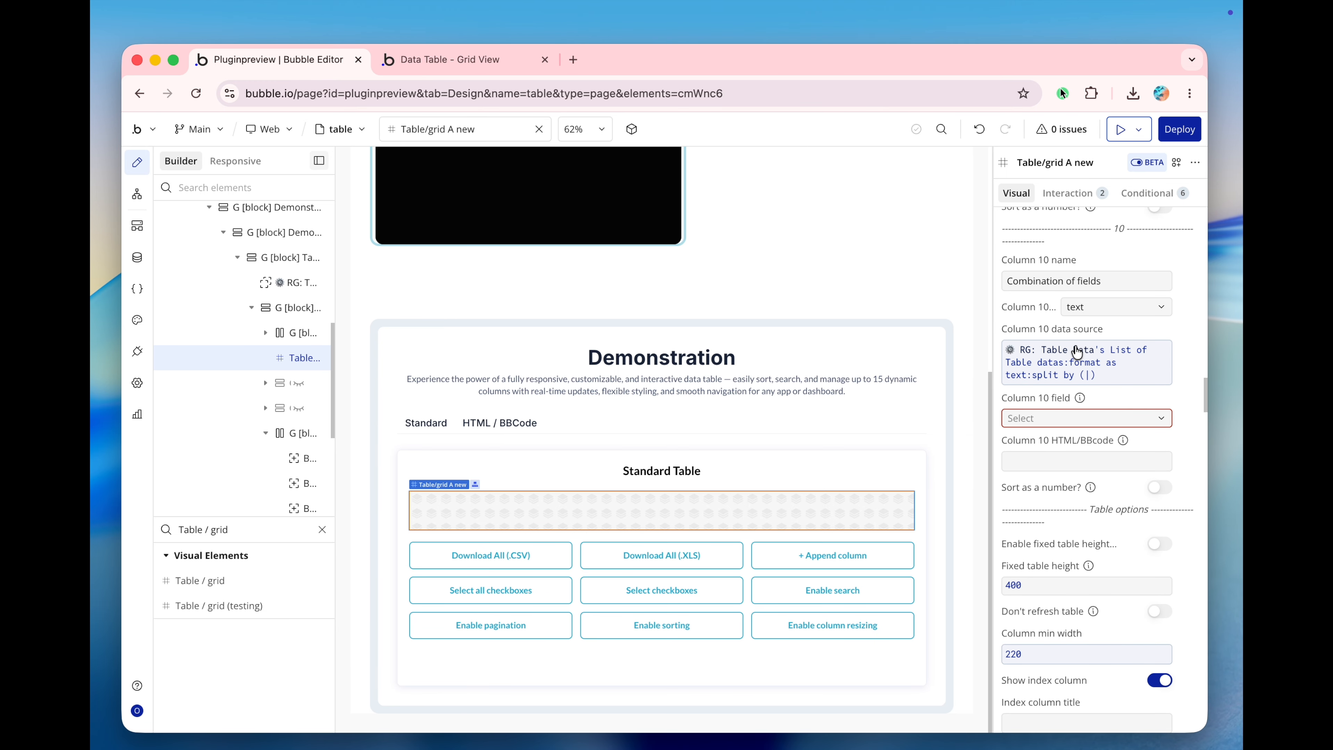
pyautogui.scroll(5, 1086, 436)
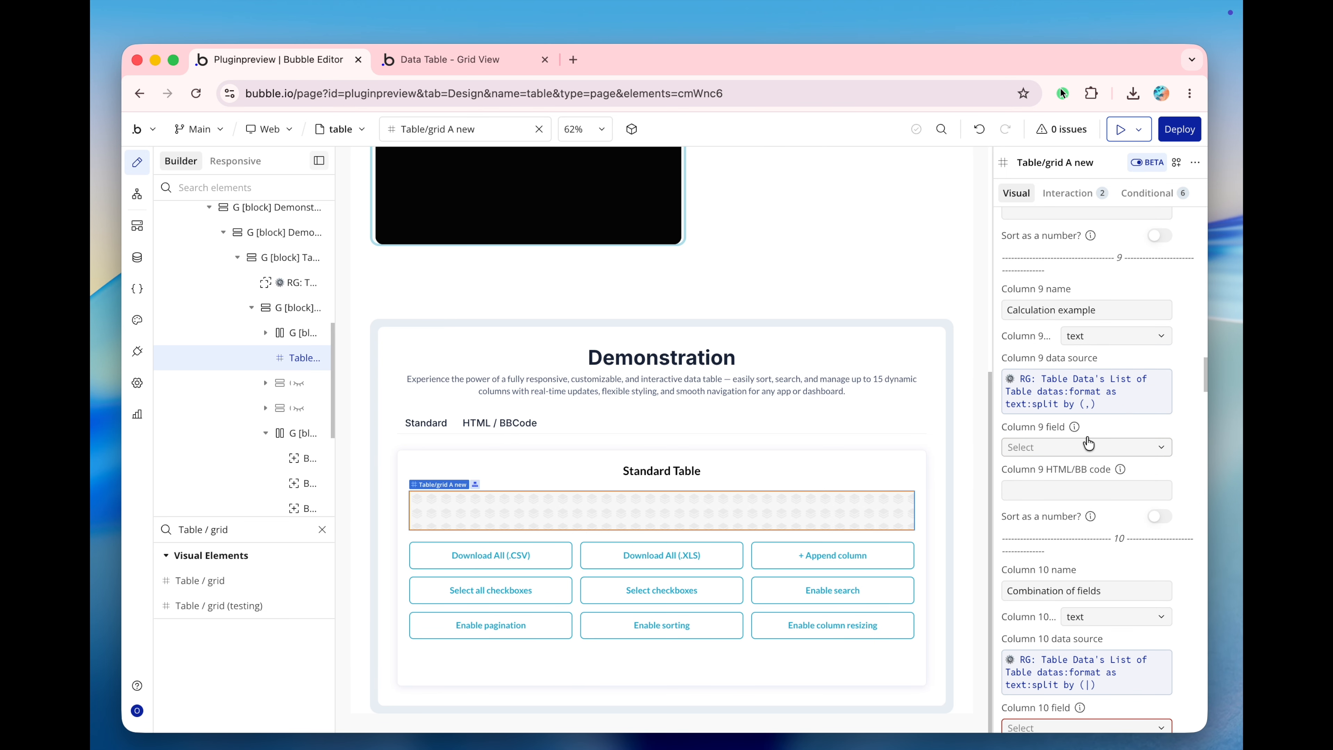
pyautogui.scroll(-20, 1086, 434)
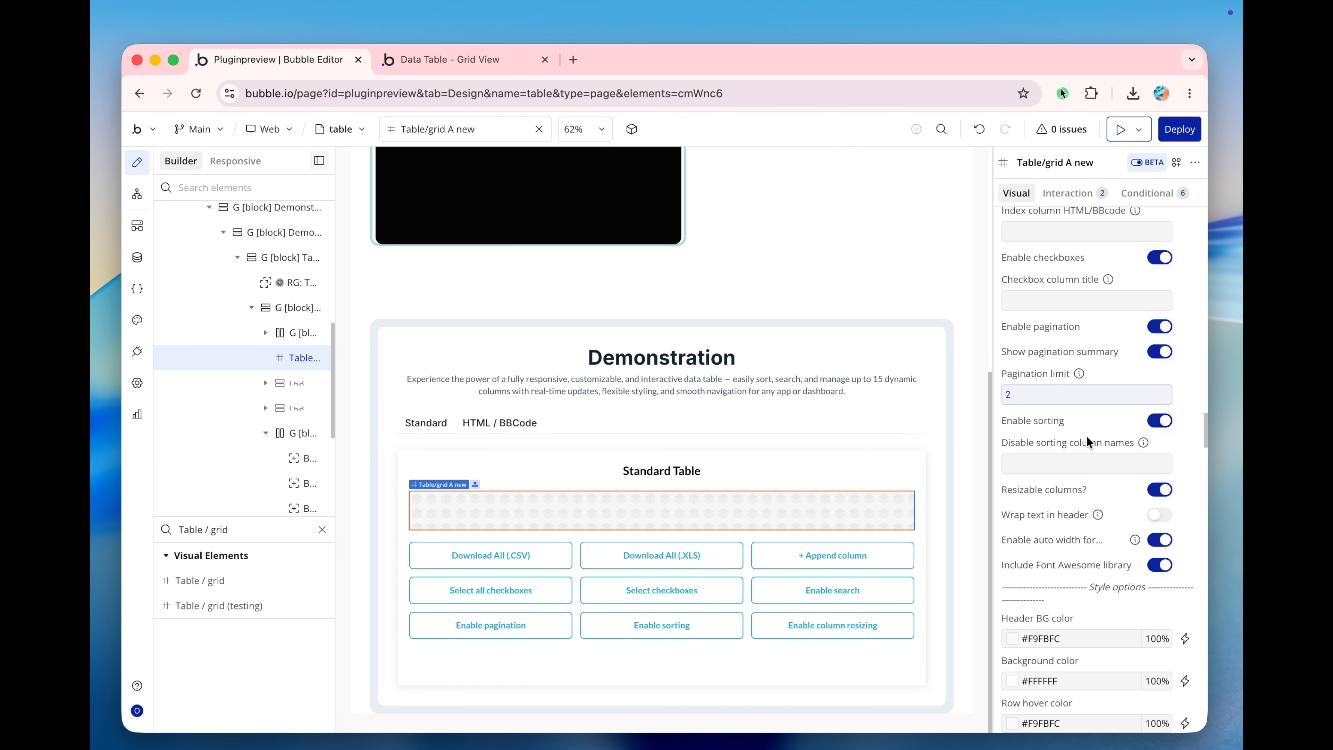
pyautogui.scroll(1, 1086, 436)
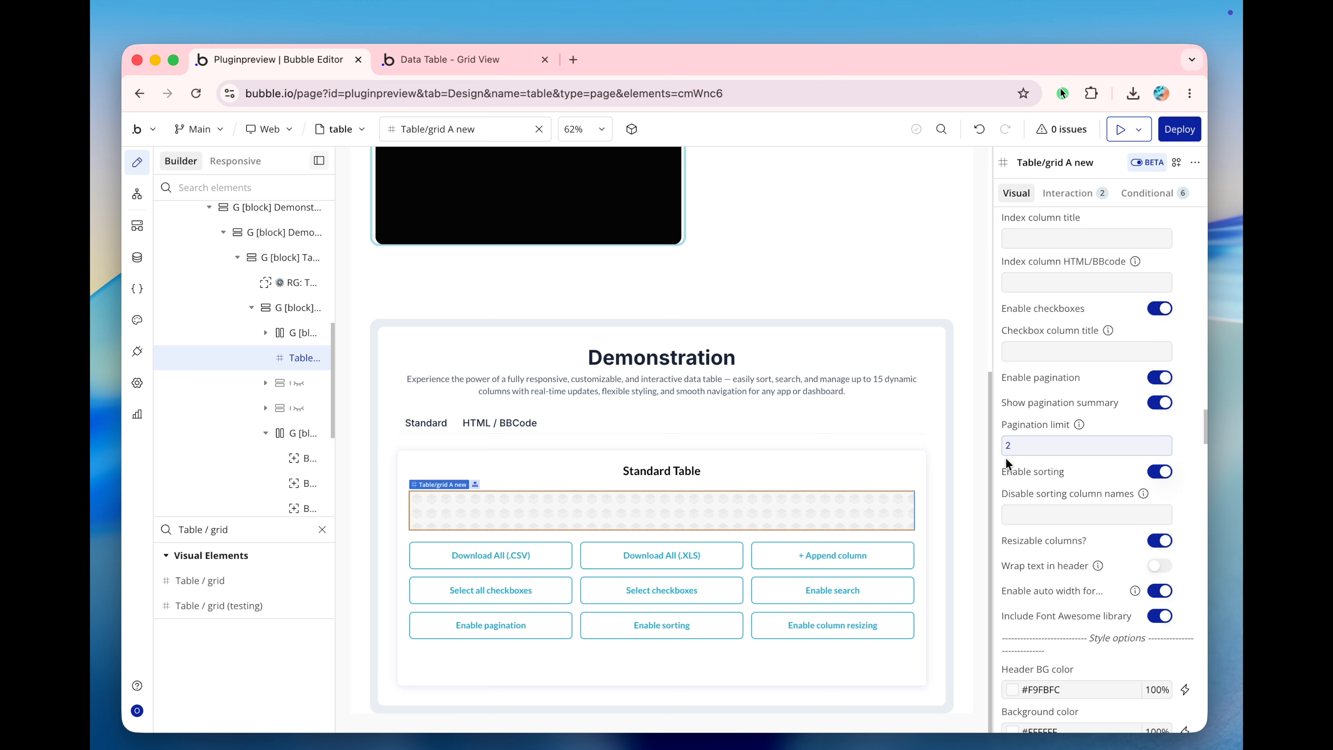
pyautogui.scroll(-1, 1005, 456)
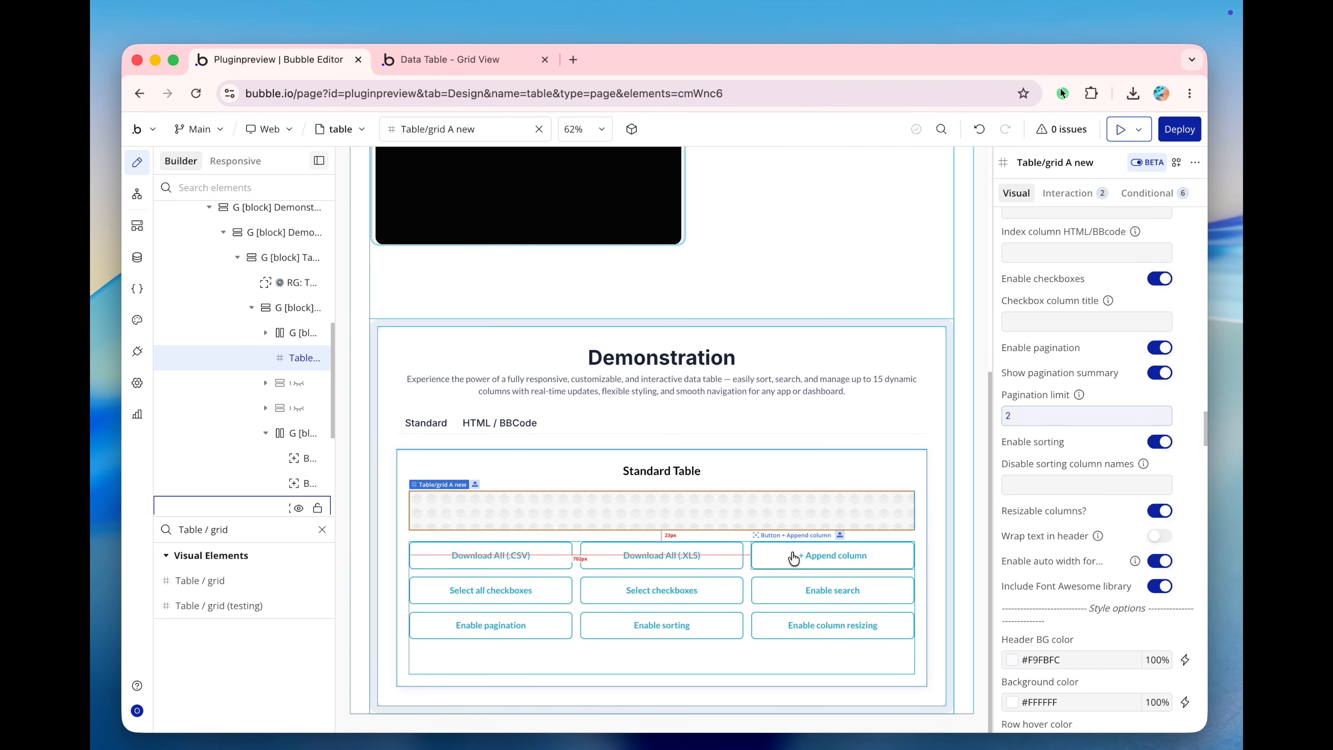
# Open the workflow of the + Append column button below the Standard Table.
pyautogui.click(778, 556)
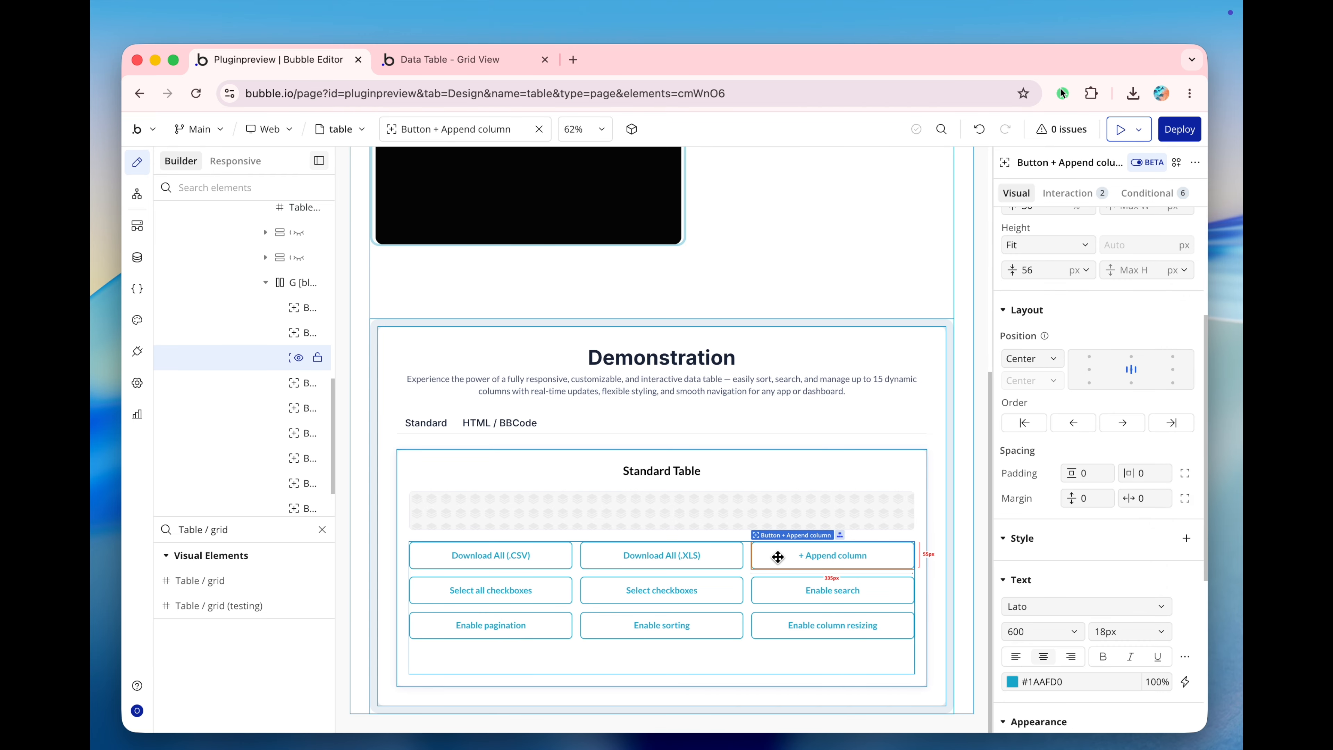
pyautogui.click(536, 590)
pyautogui.click(551, 559)
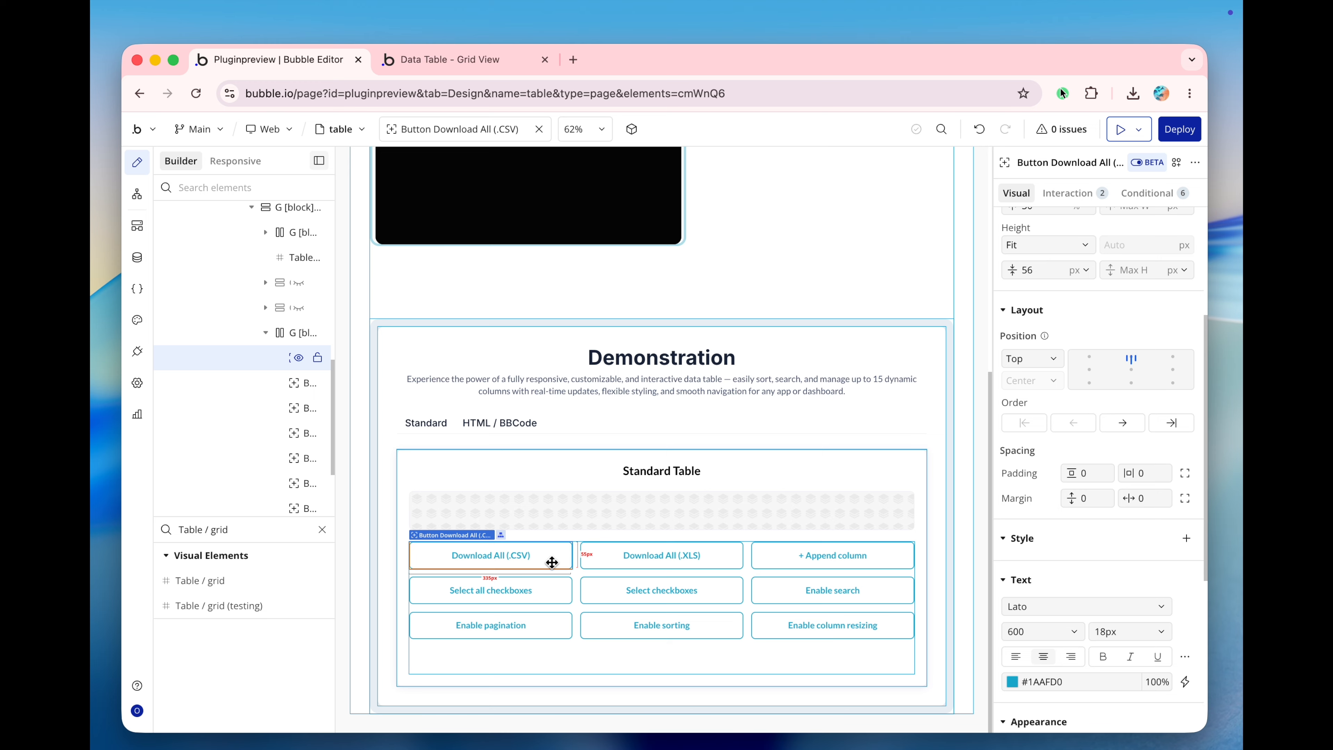
pyautogui.click(760, 562)
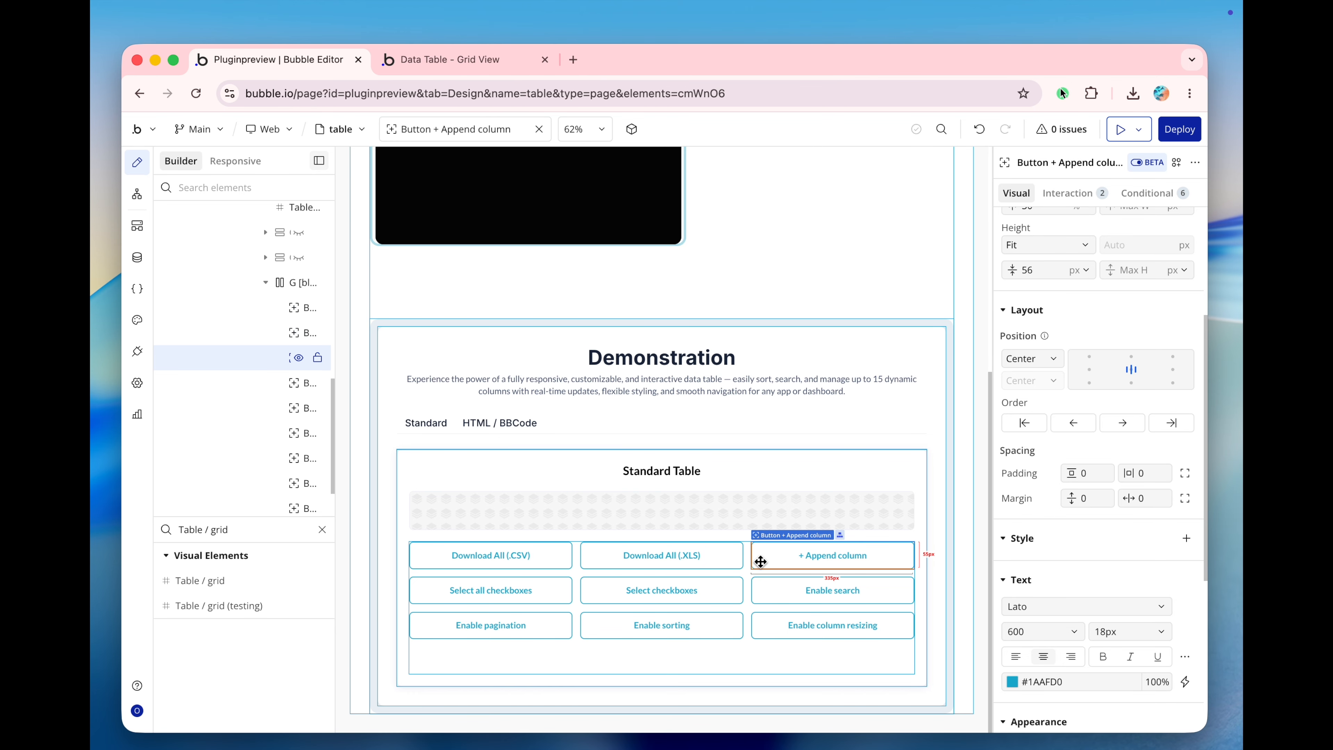
pyautogui.rightClick(760, 562)
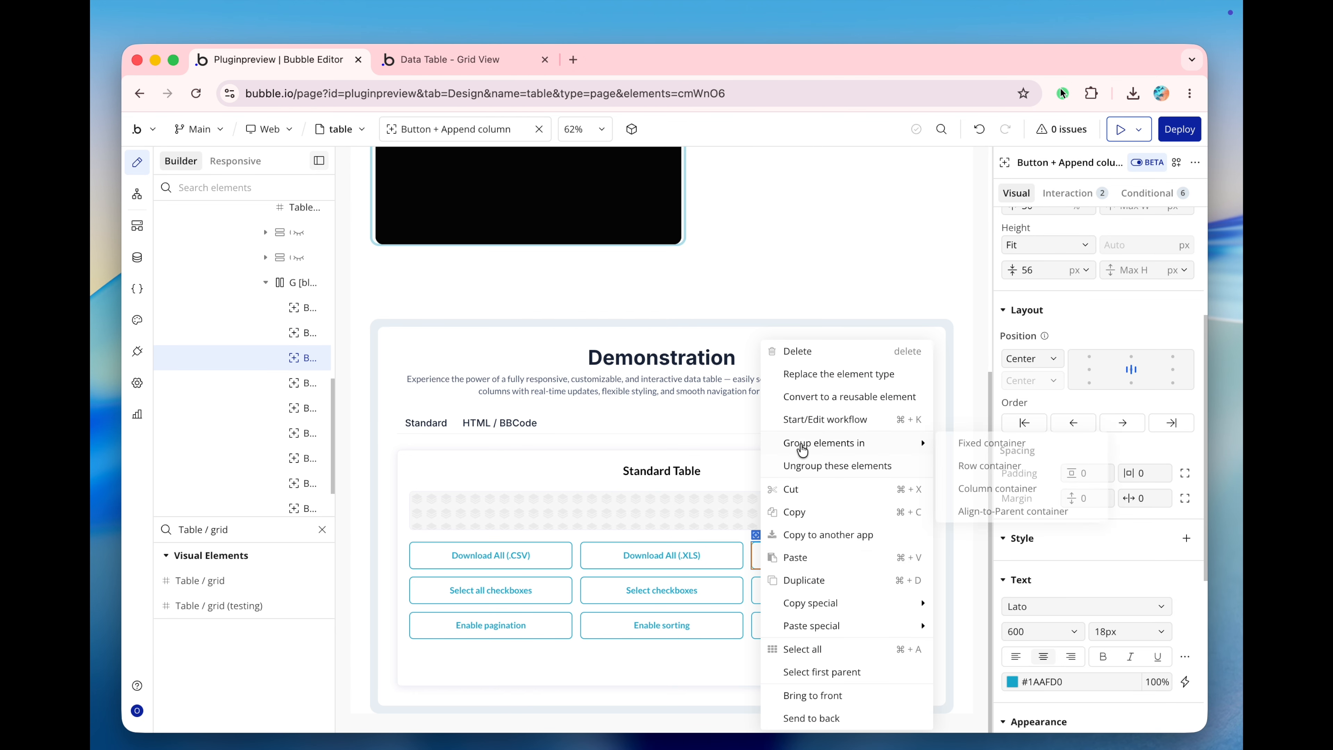
pyautogui.click(818, 425)
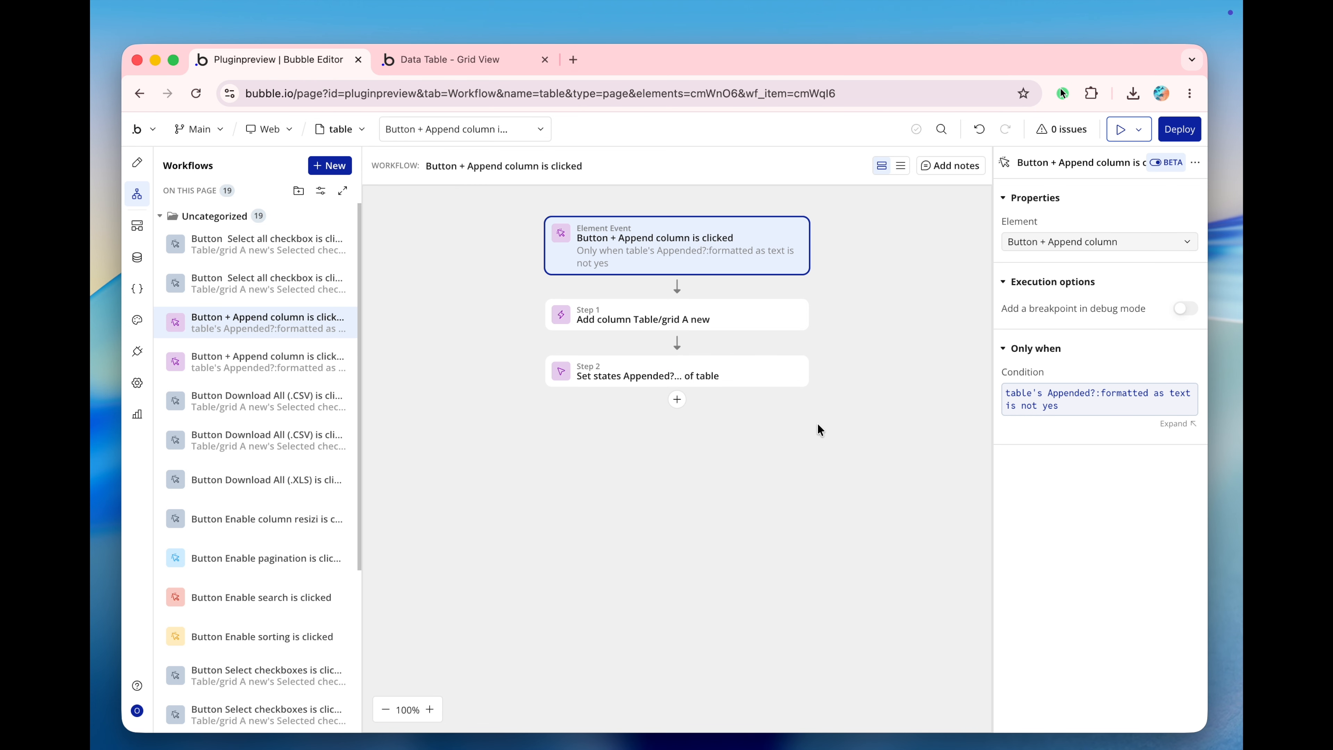
# Examine the Add column Table/grid A new action, including its element, column name, data source, field and HTML/BBcode.
pyautogui.click(735, 328)
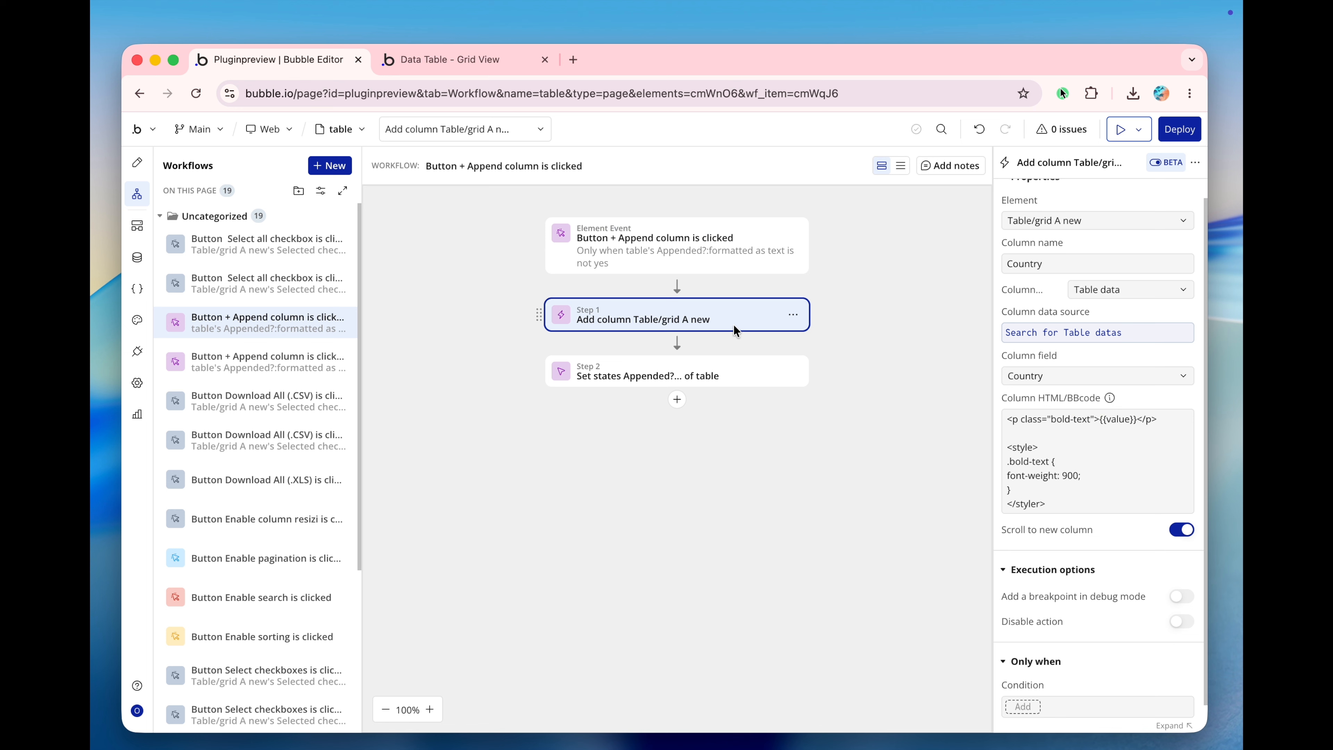
pyautogui.scroll(1, 1068, 310)
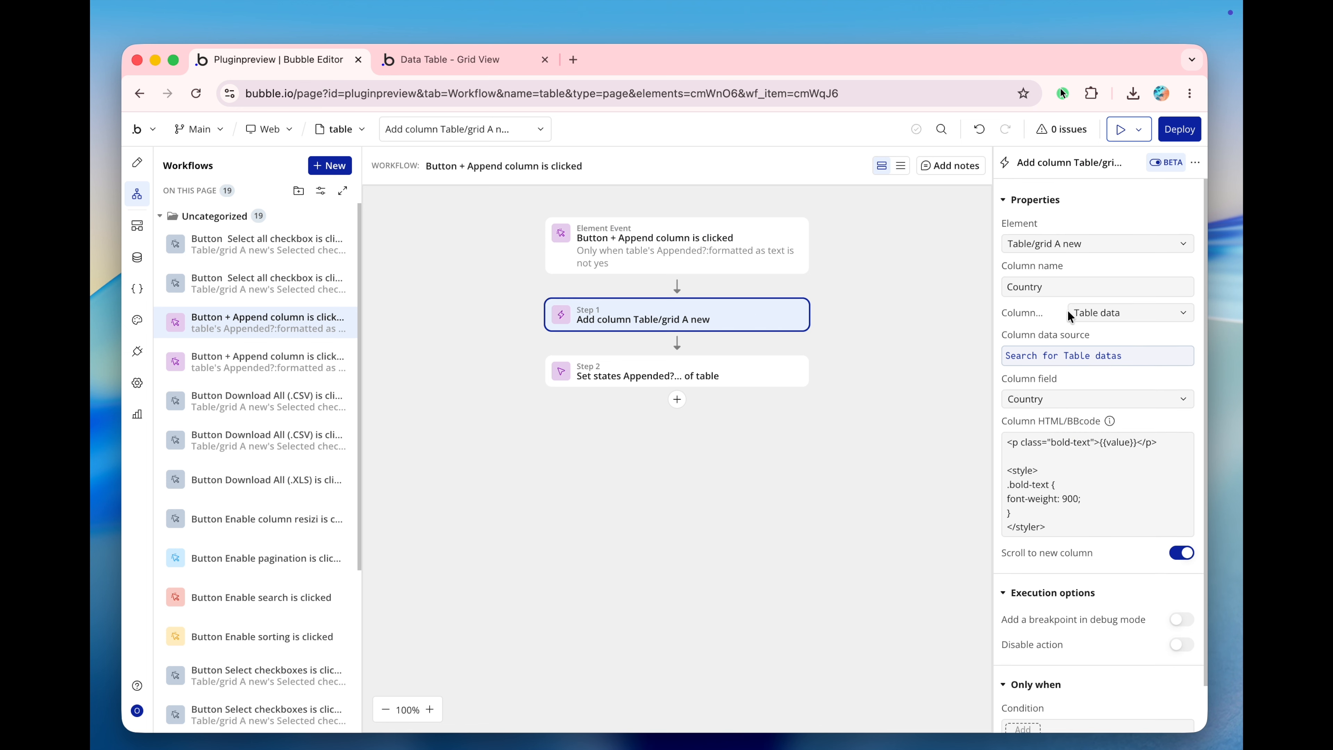
pyautogui.click(1062, 248)
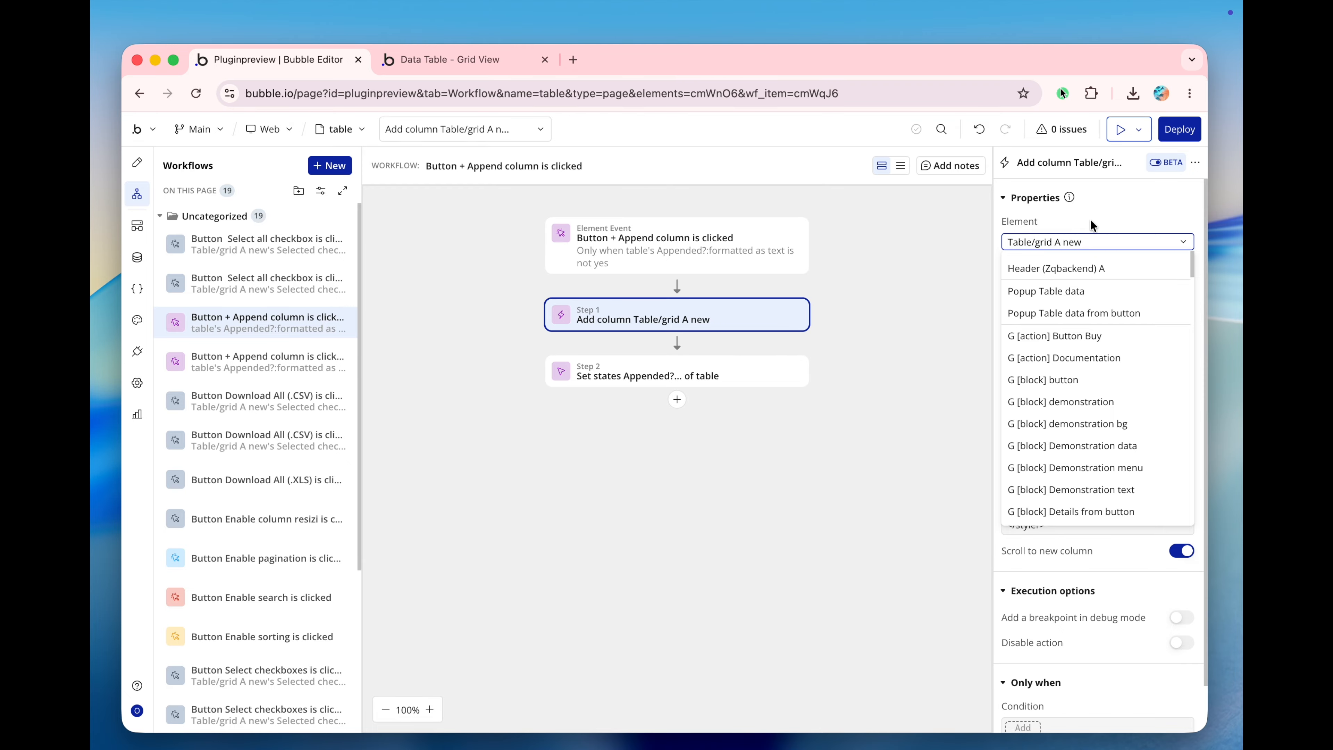
pyautogui.click(1069, 243)
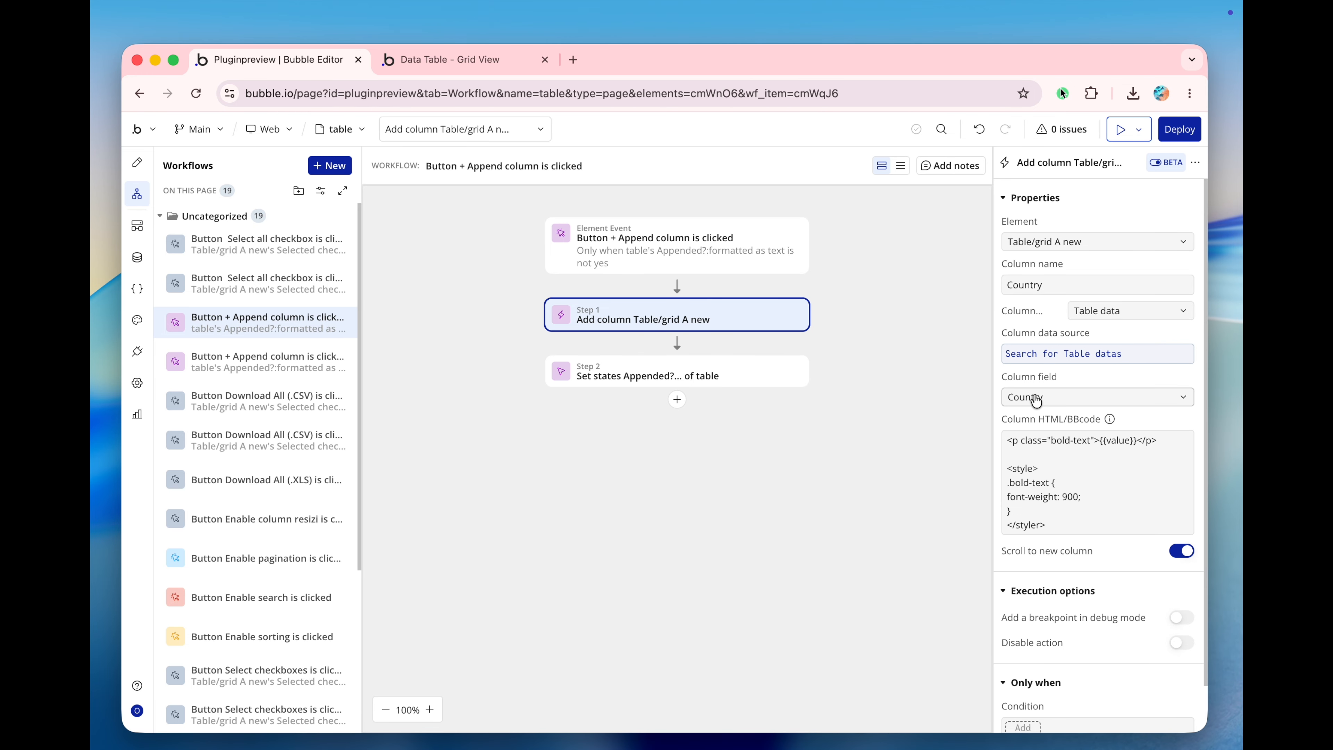
pyautogui.scroll(-1, 1049, 378)
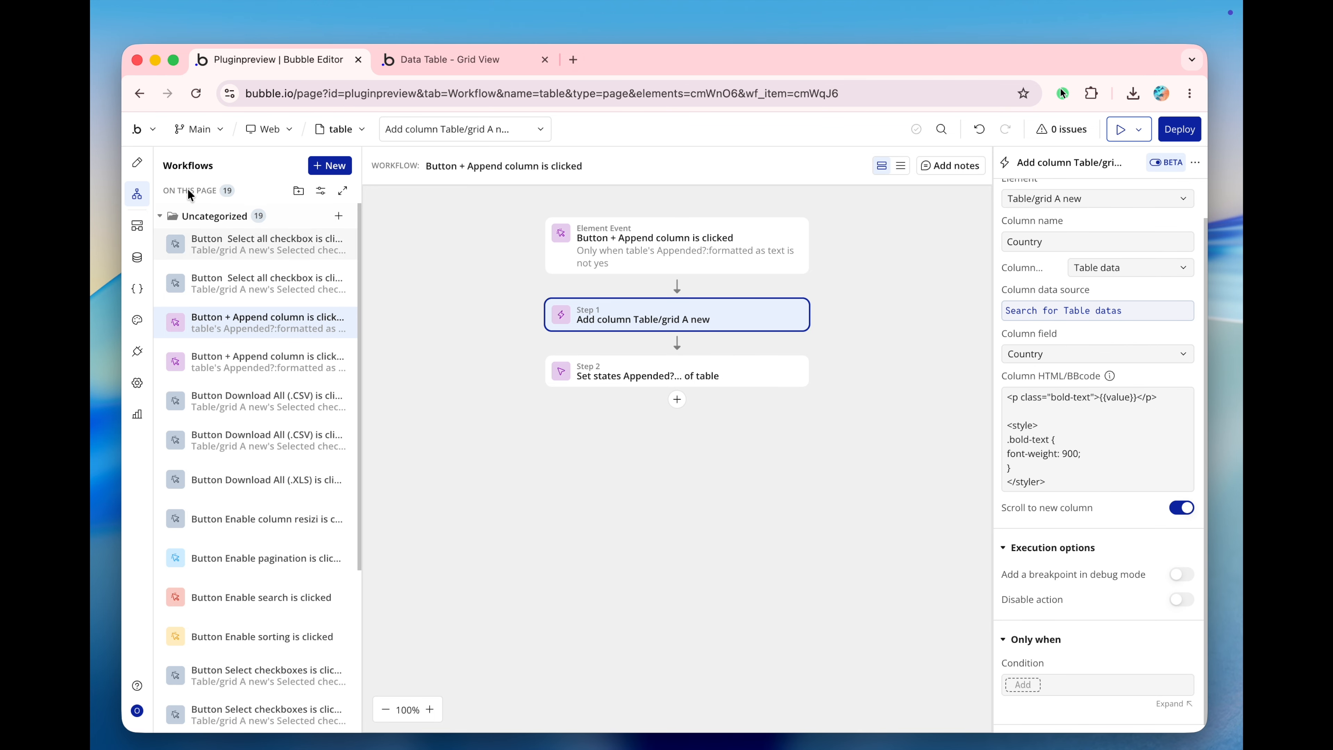
# Return to the page design, open the Select all checkboxes button's workflow and inspect its Select all checkboxes action.
pyautogui.click(137, 163)
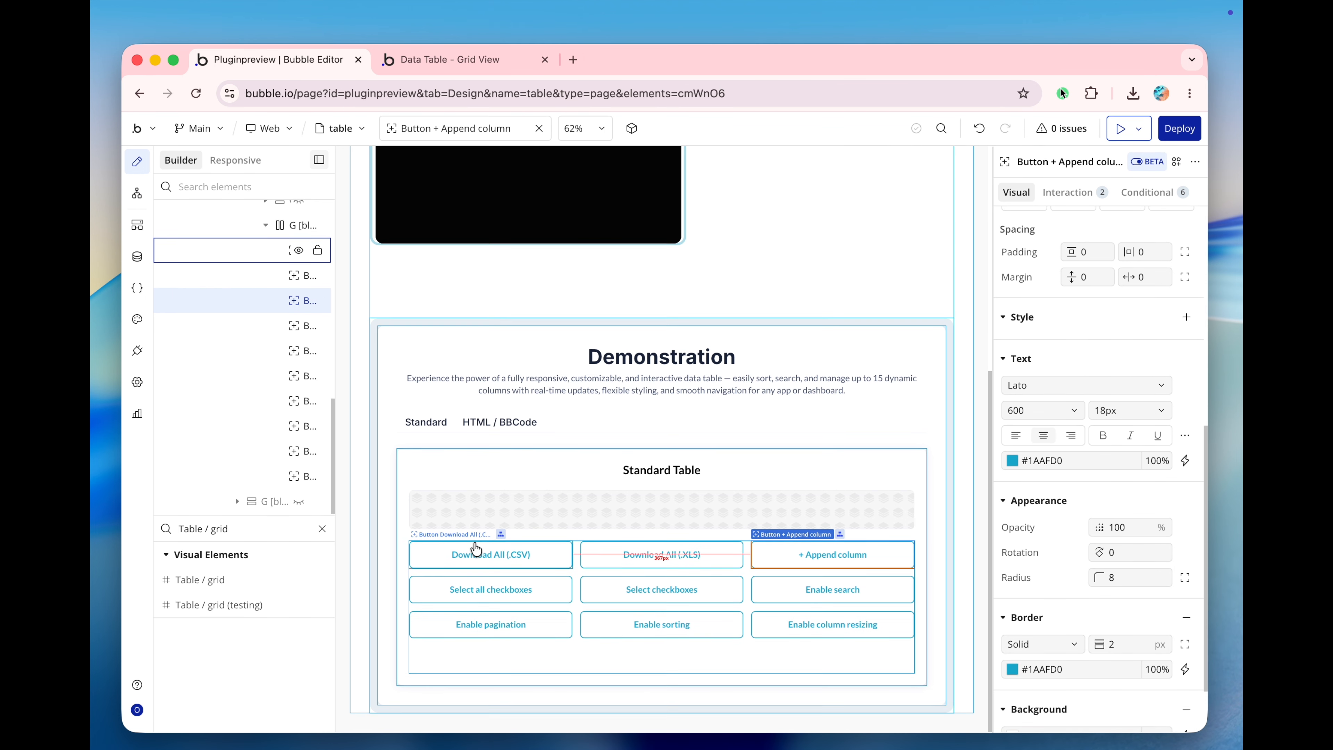
pyautogui.click(542, 586)
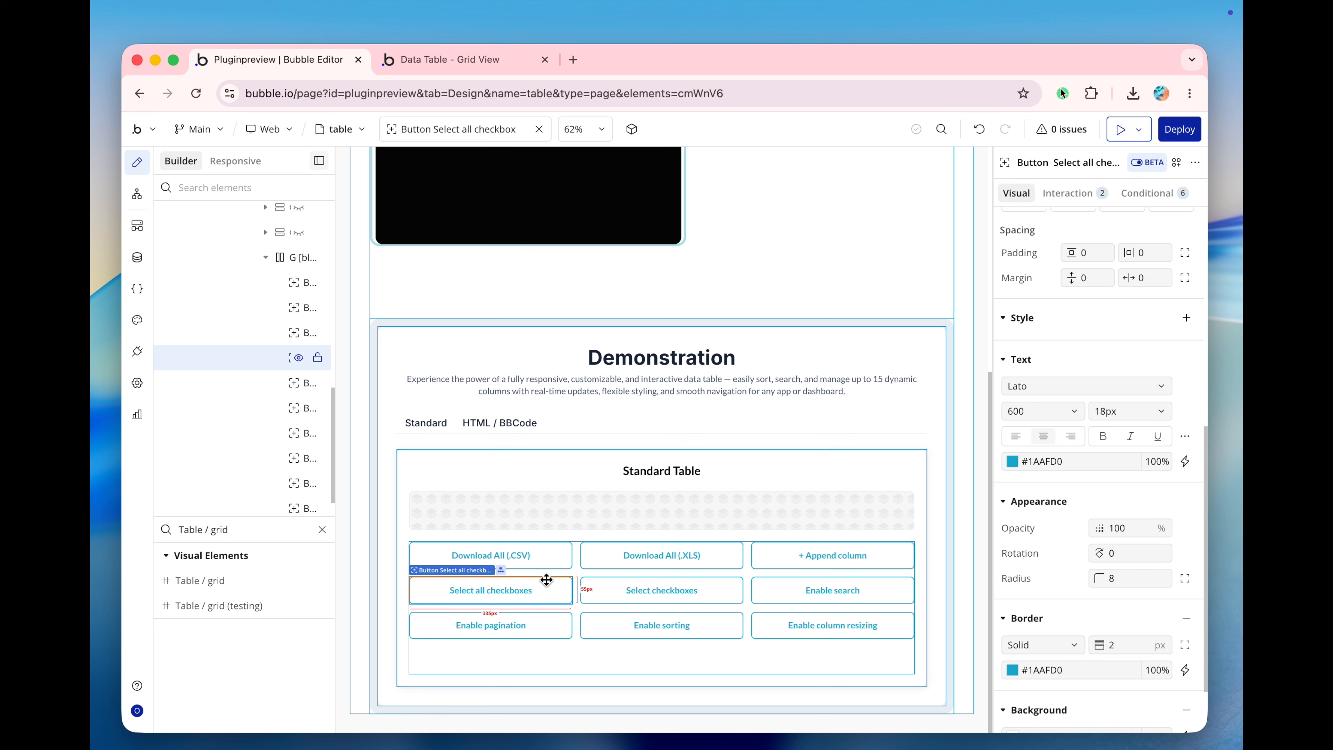
pyautogui.click(602, 521)
pyautogui.scroll(-15, 1122, 473)
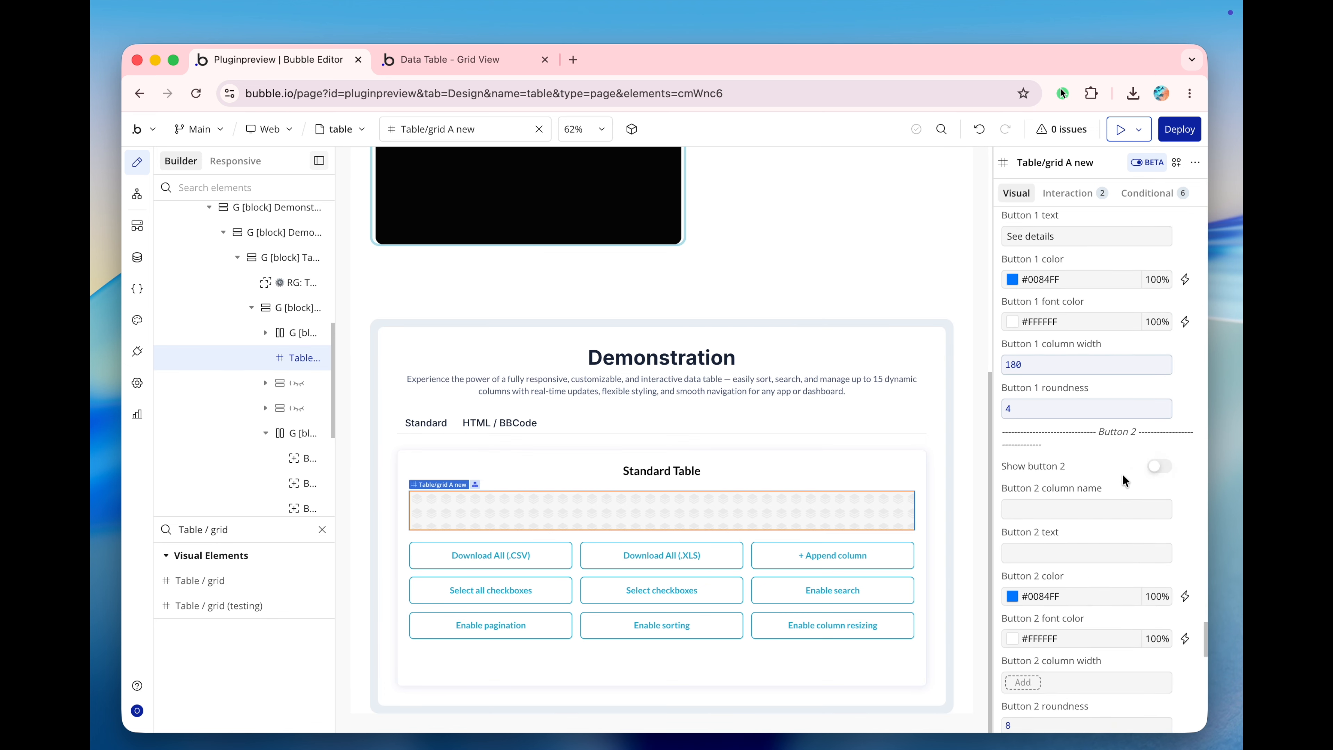
pyautogui.click(550, 595)
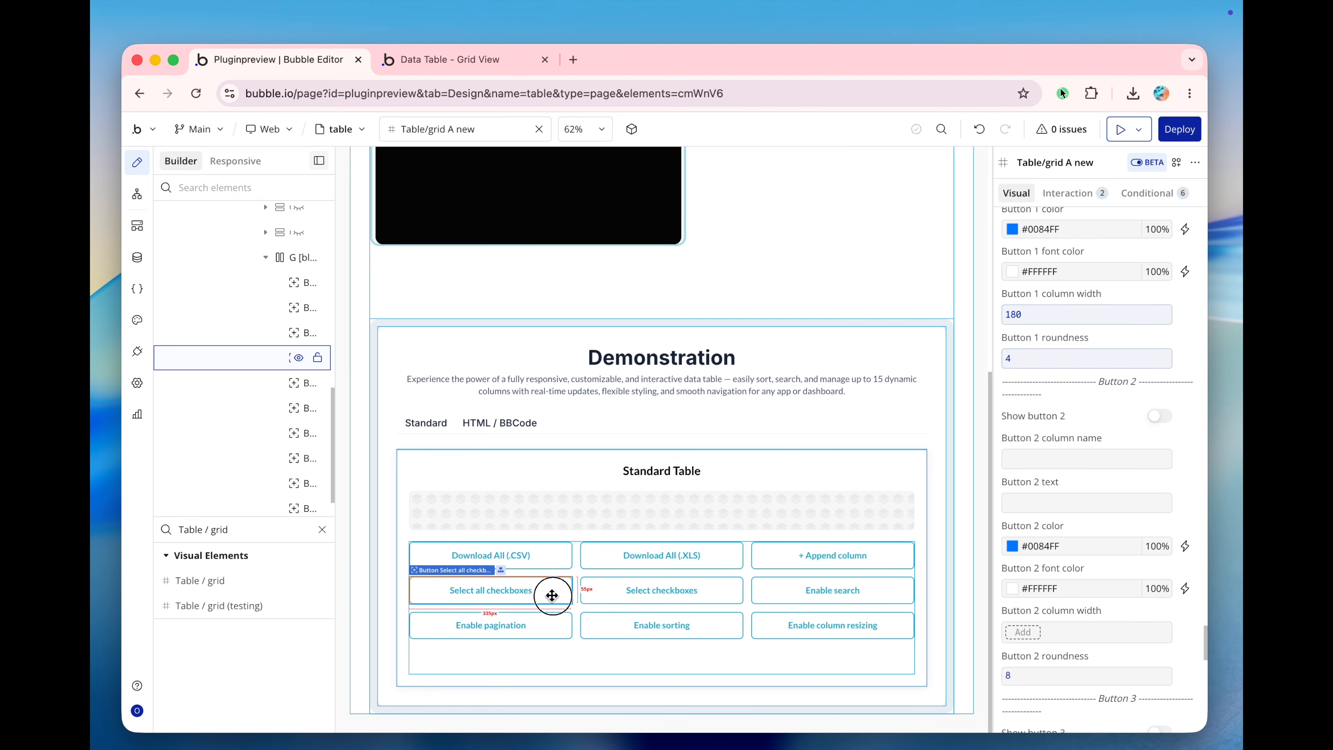
pyautogui.rightClick(552, 595)
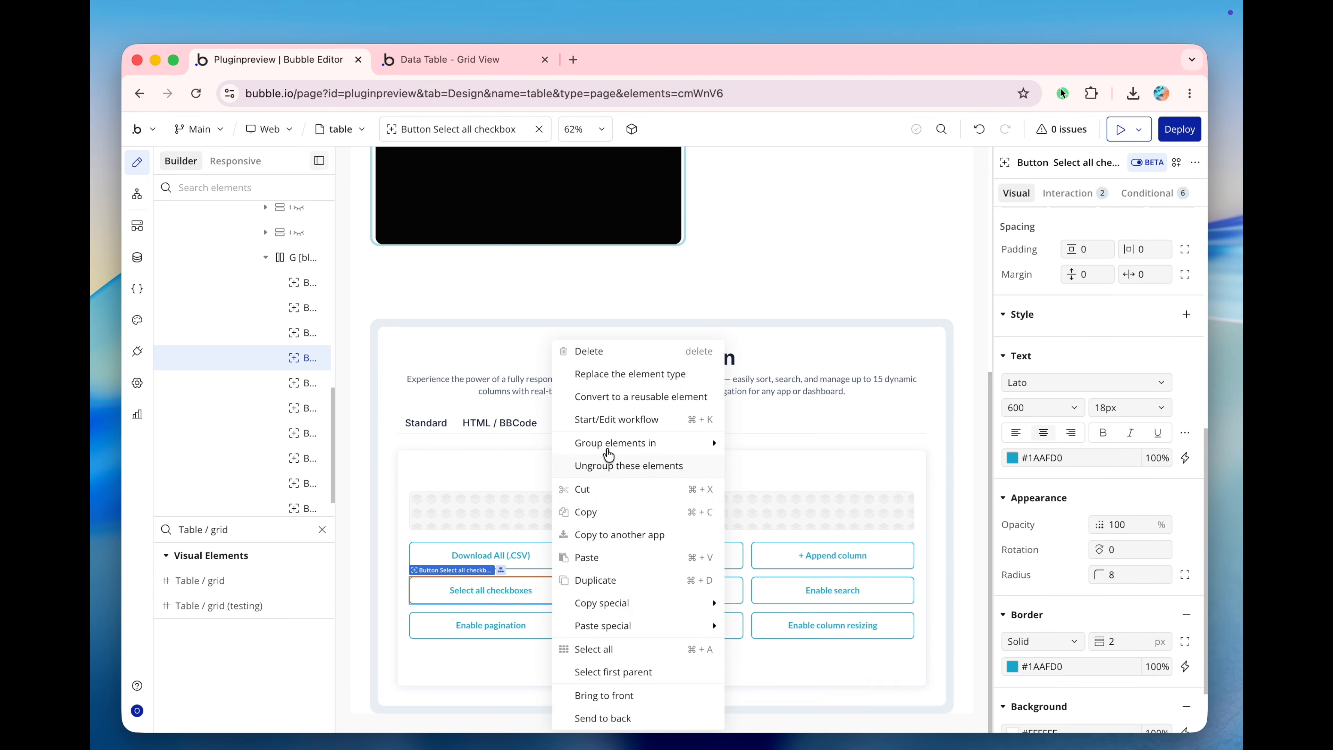
pyautogui.click(617, 420)
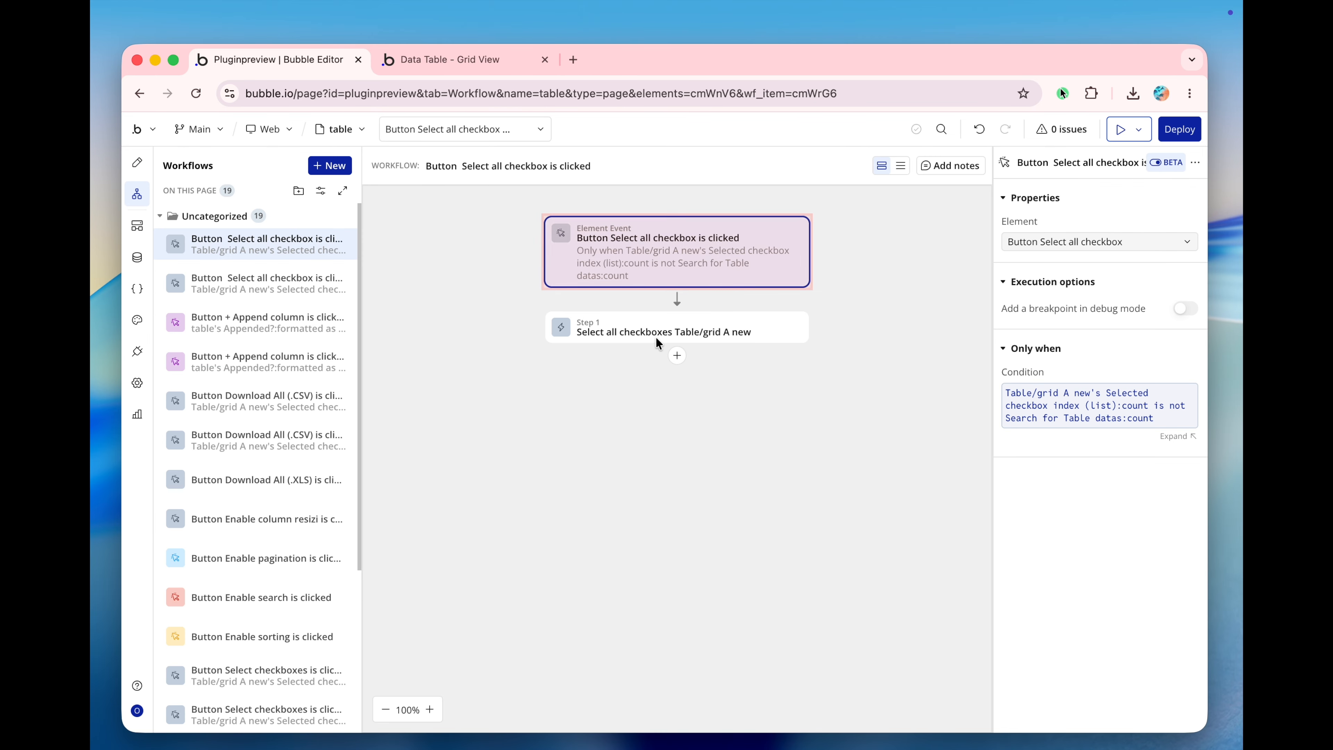
pyautogui.click(662, 329)
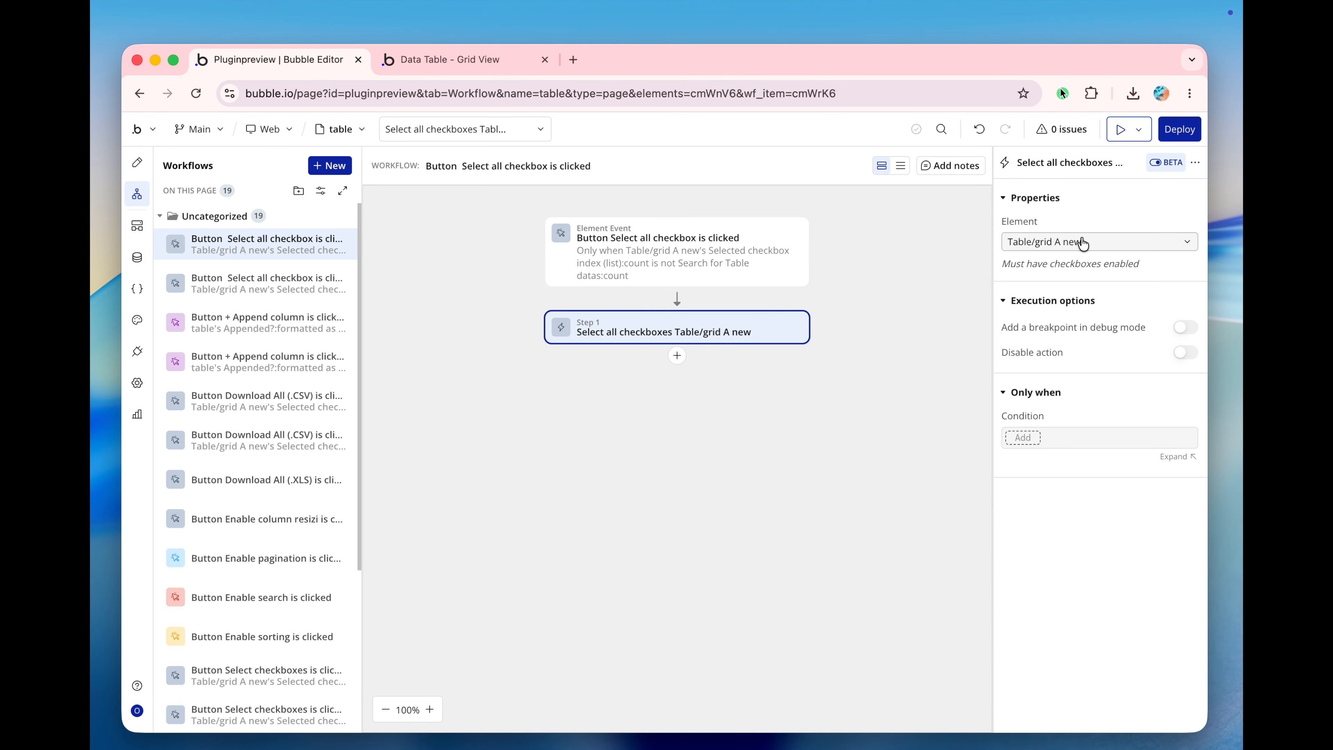
# Return to the page design, open the Download All (.CSV) button's workflow and review the Download CSV action's settings.
pyautogui.click(137, 162)
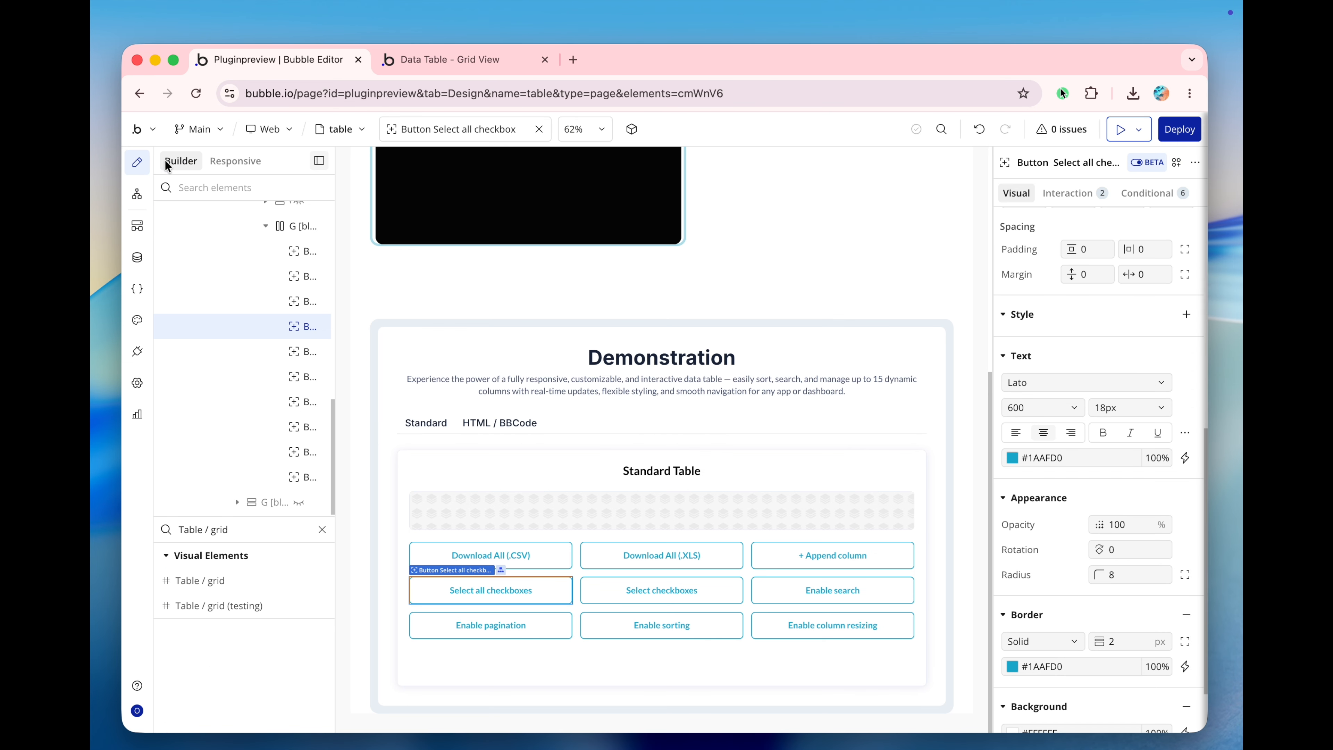
pyautogui.click(548, 557)
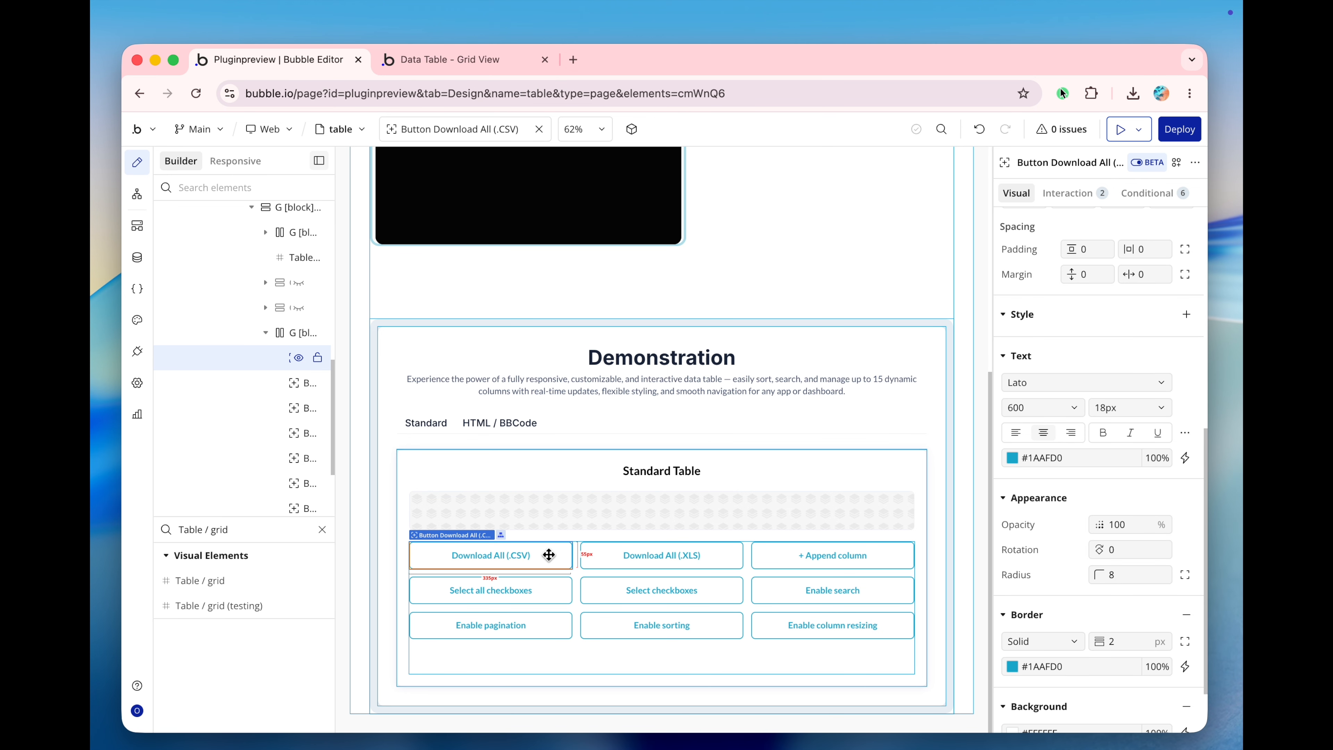
pyautogui.rightClick(549, 554)
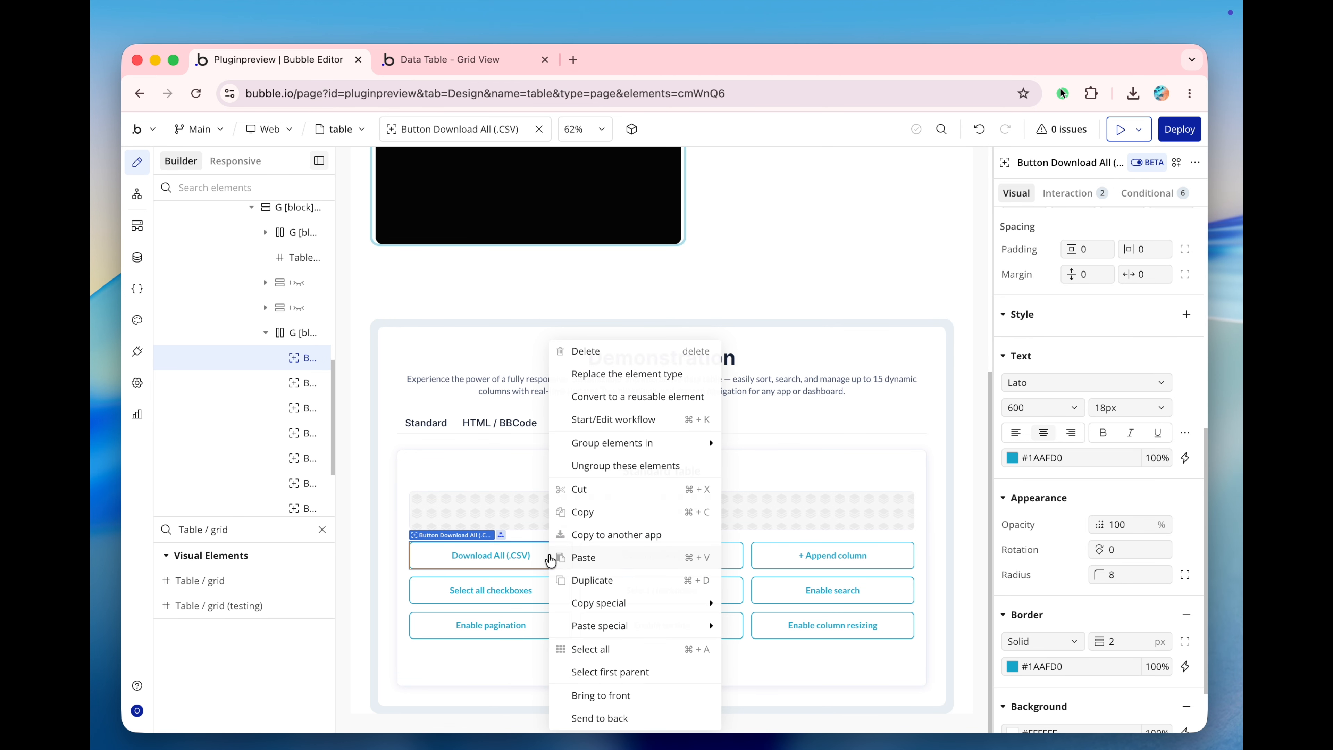
pyautogui.click(633, 420)
pyautogui.click(632, 325)
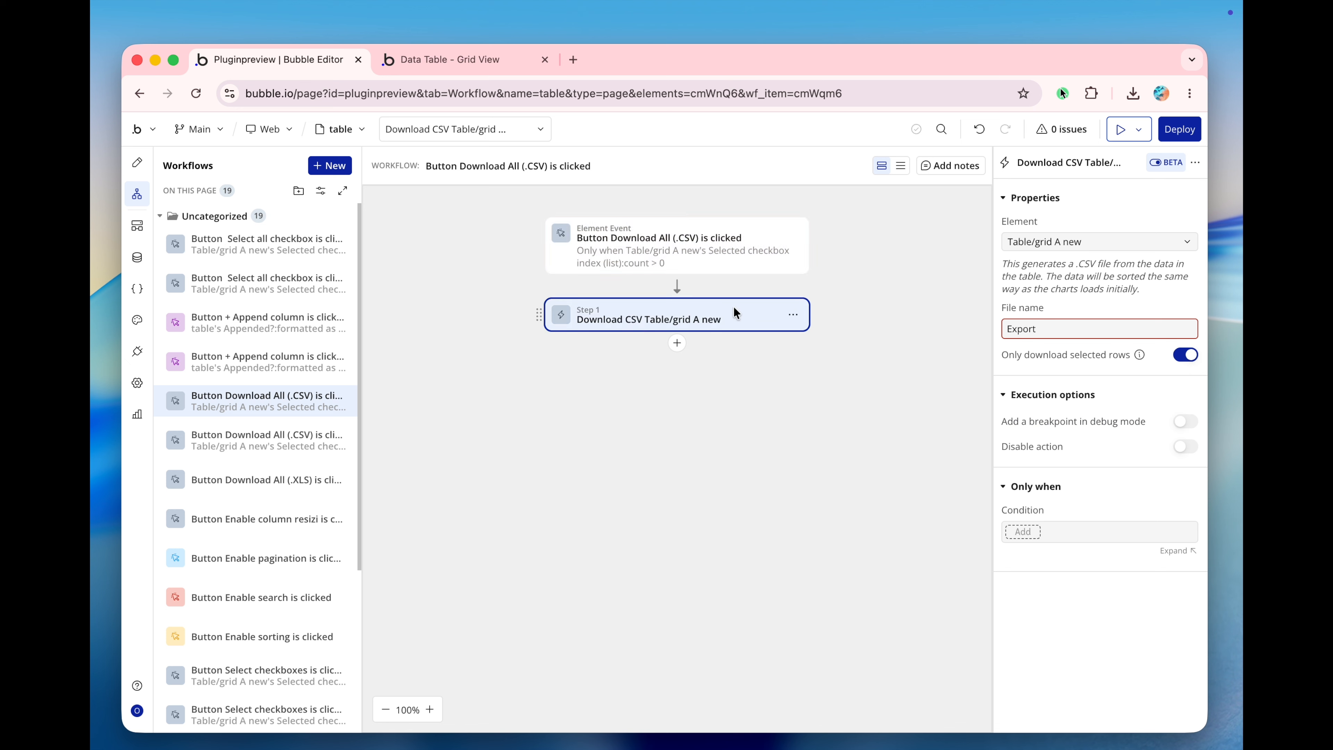
pyautogui.click(1052, 242)
pyautogui.click(1075, 225)
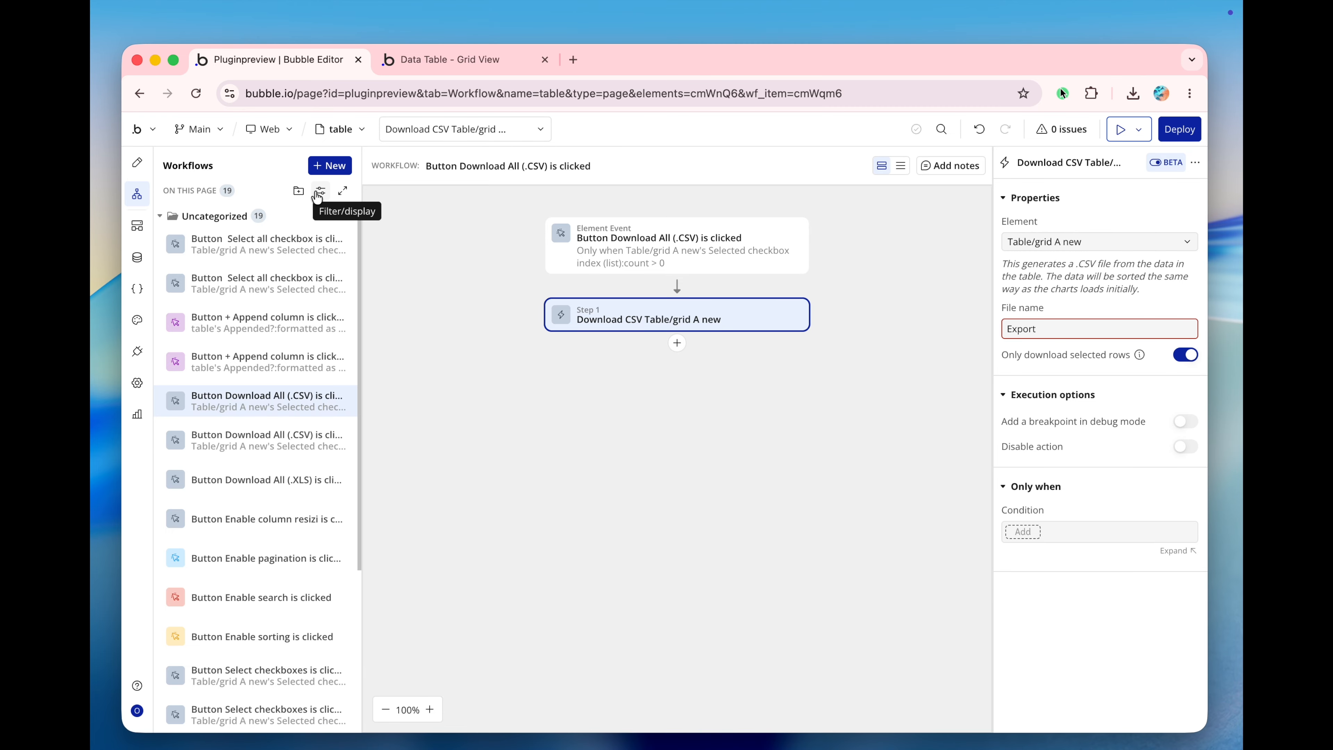
# Switch to the live Data Table - Grid View preview page and look over the Standard Table and its action buttons.
pyautogui.click(138, 164)
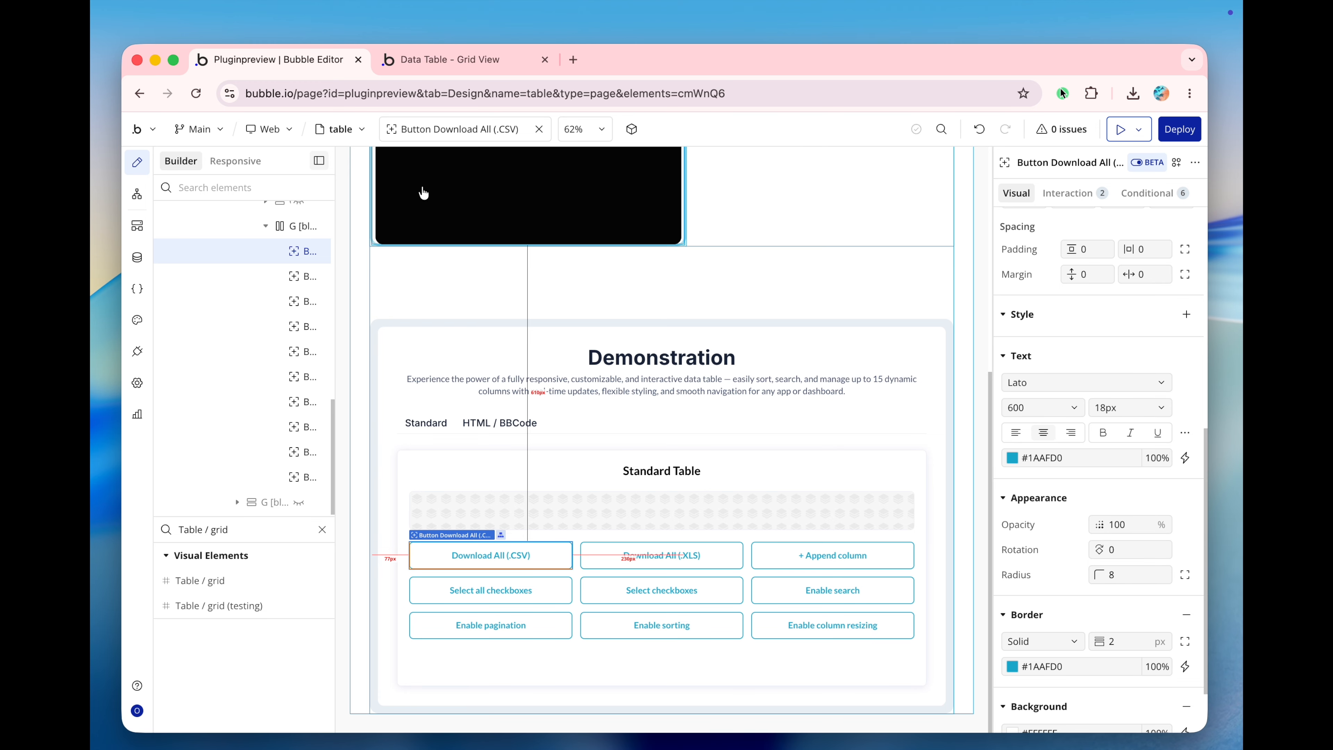
pyautogui.click(433, 67)
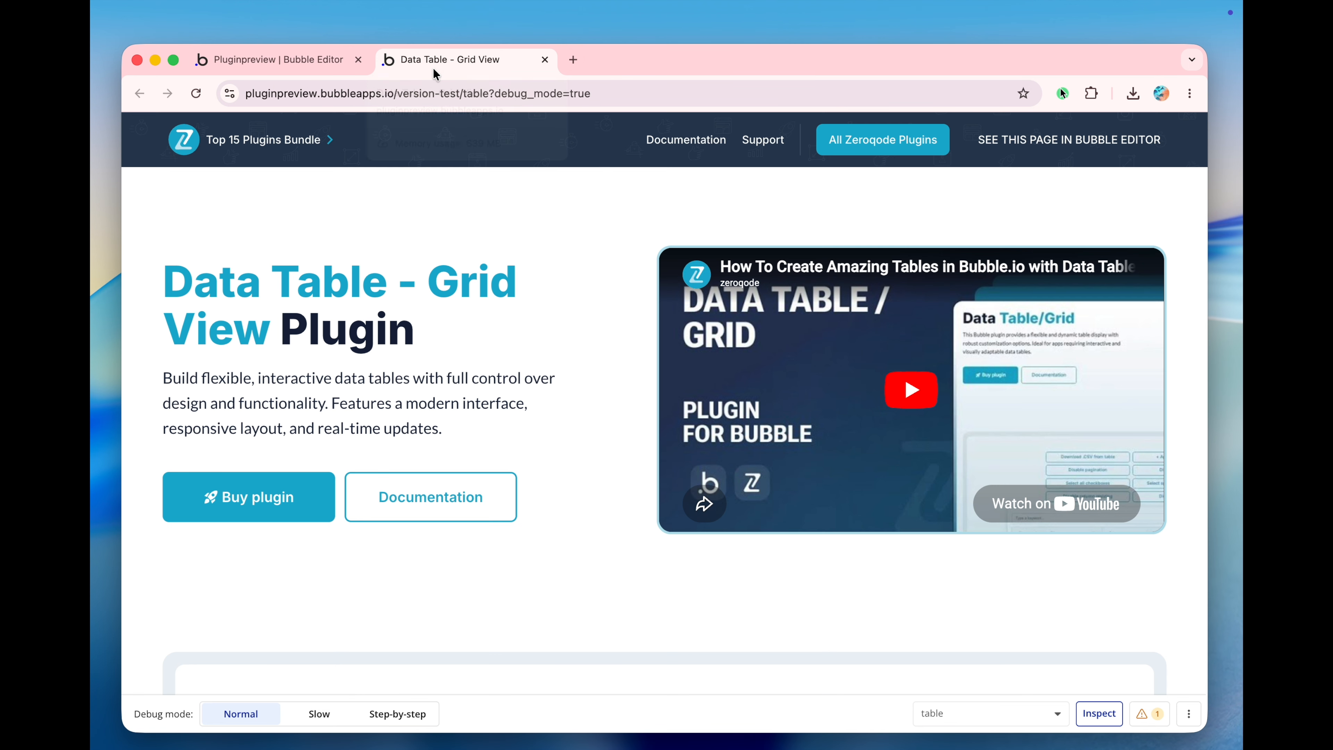
pyautogui.scroll(-5, 465, 476)
pyautogui.scroll(-5, 465, 476)
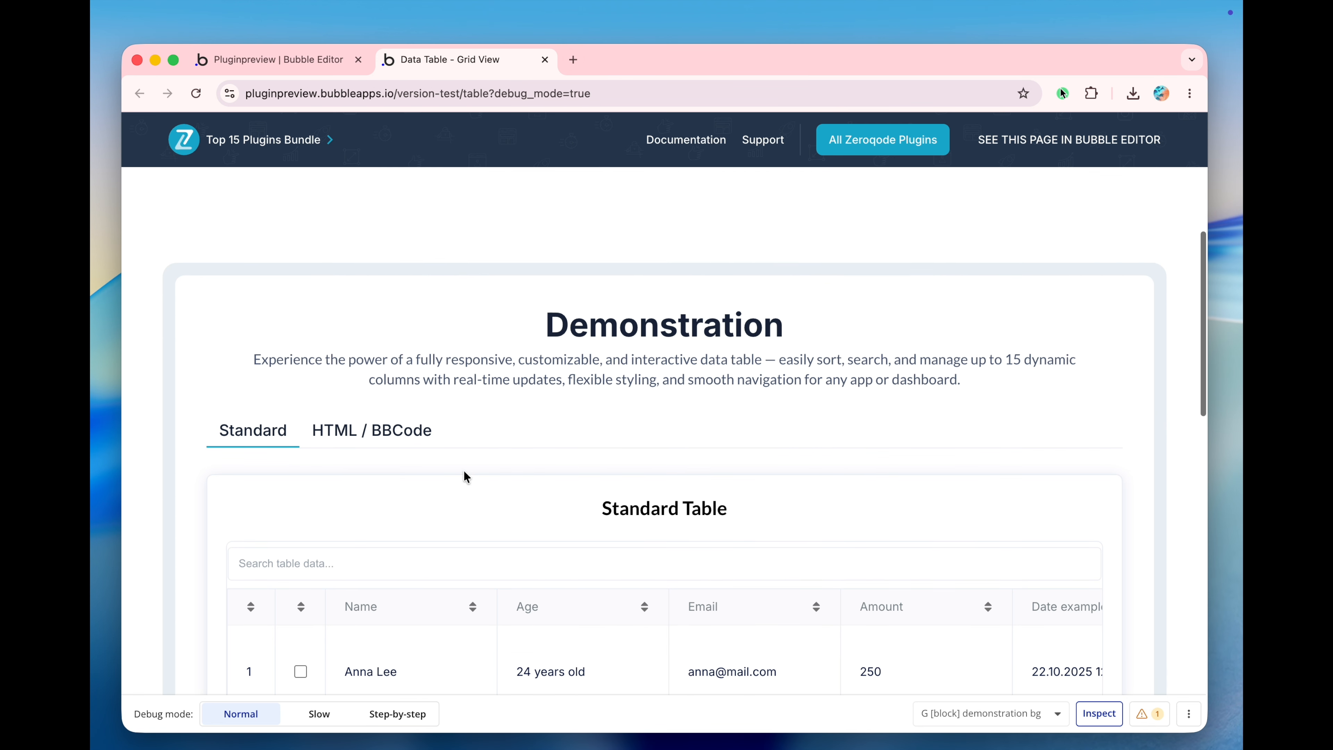
pyautogui.scroll(-5, 456, 368)
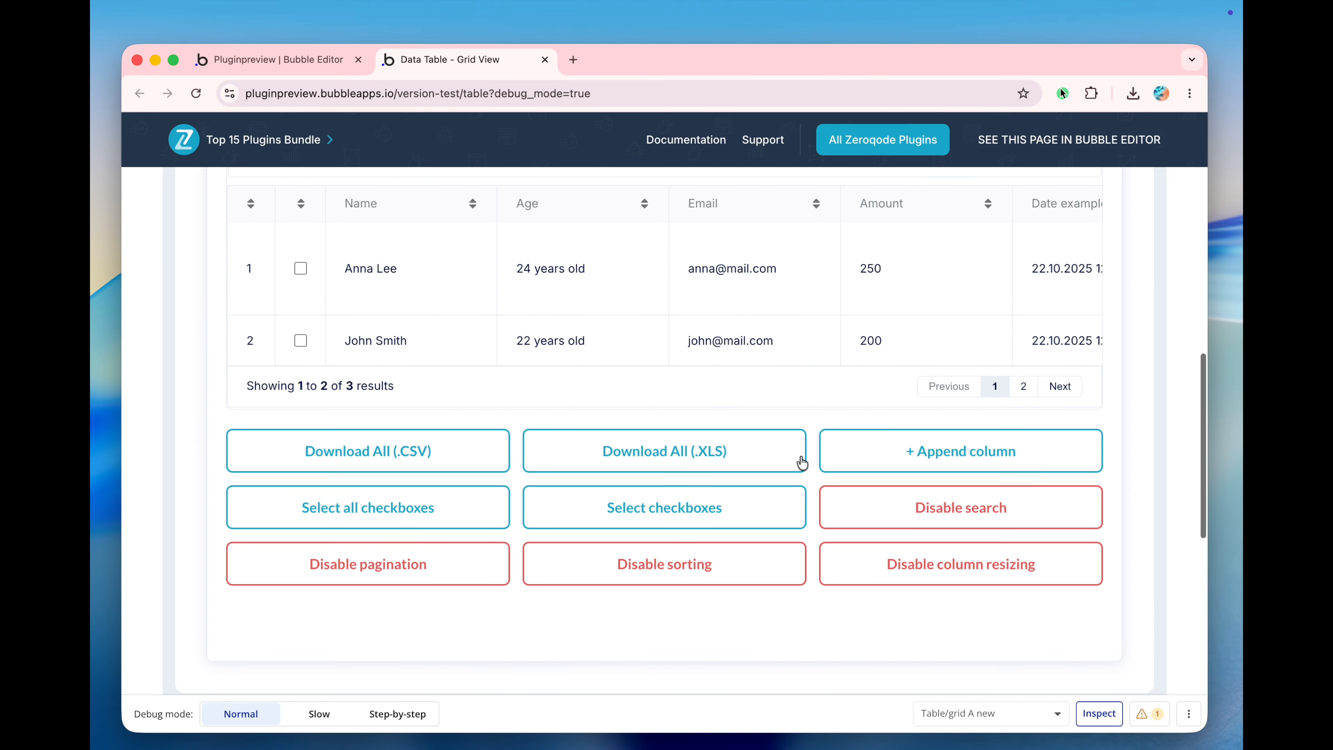
pyautogui.scroll(1, 864, 475)
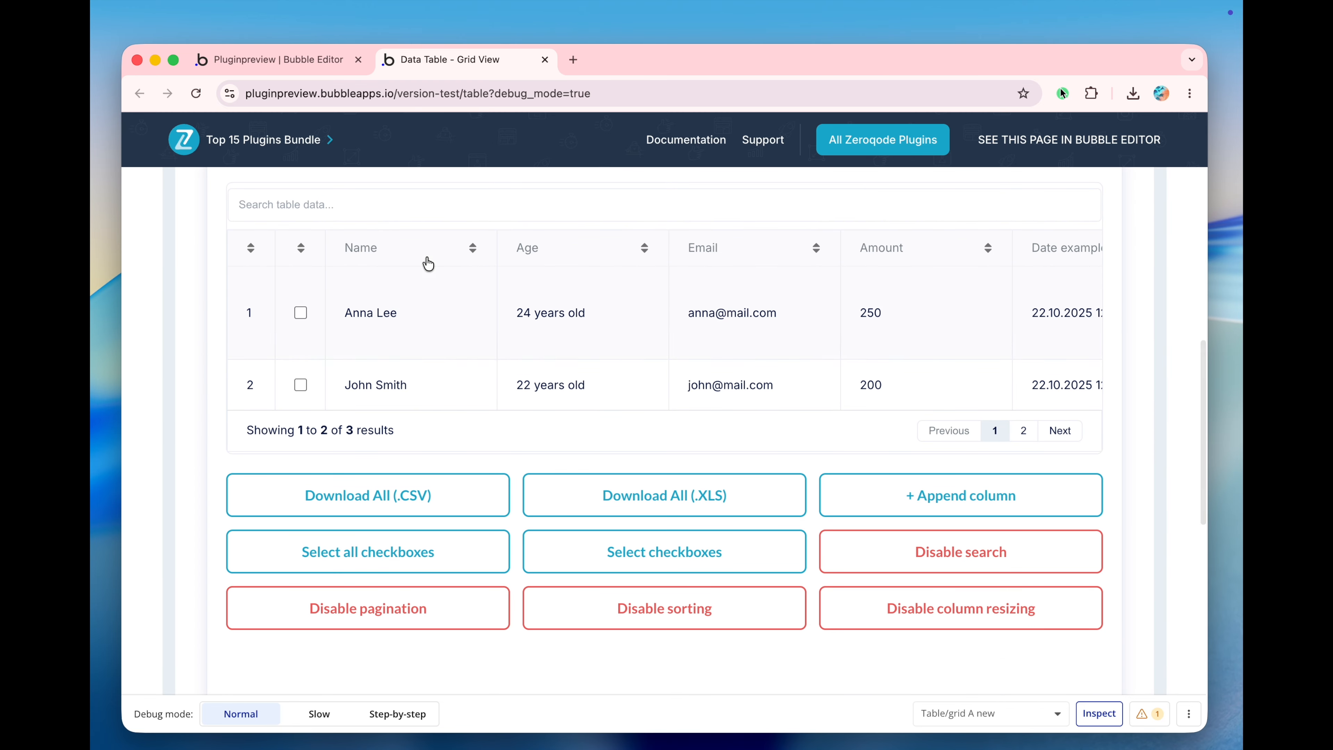
# Test the table's search by filtering for a person's first name, and clear the search.
pyautogui.click(388, 193)
pyautogui.write('anna')
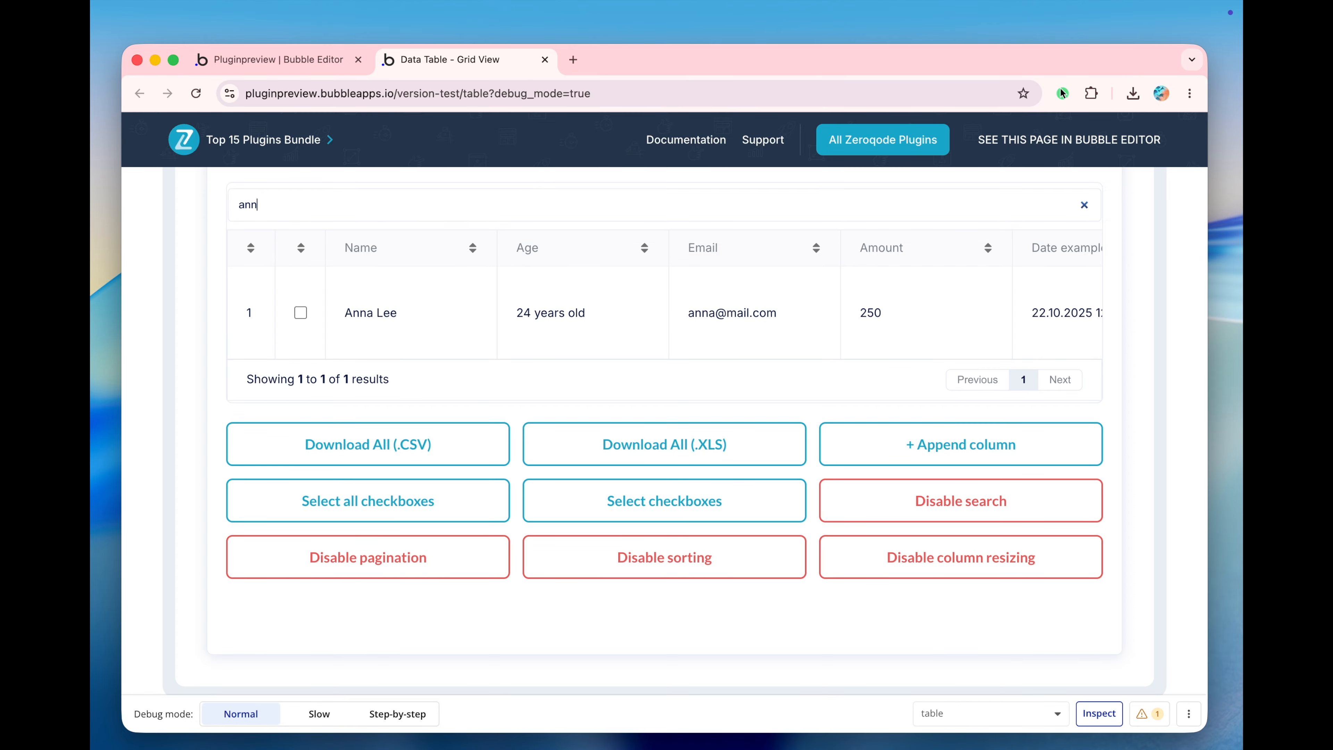
pyautogui.press('BackSpace')
pyautogui.press('BackSpace')
pyautogui.press('BackSpace')
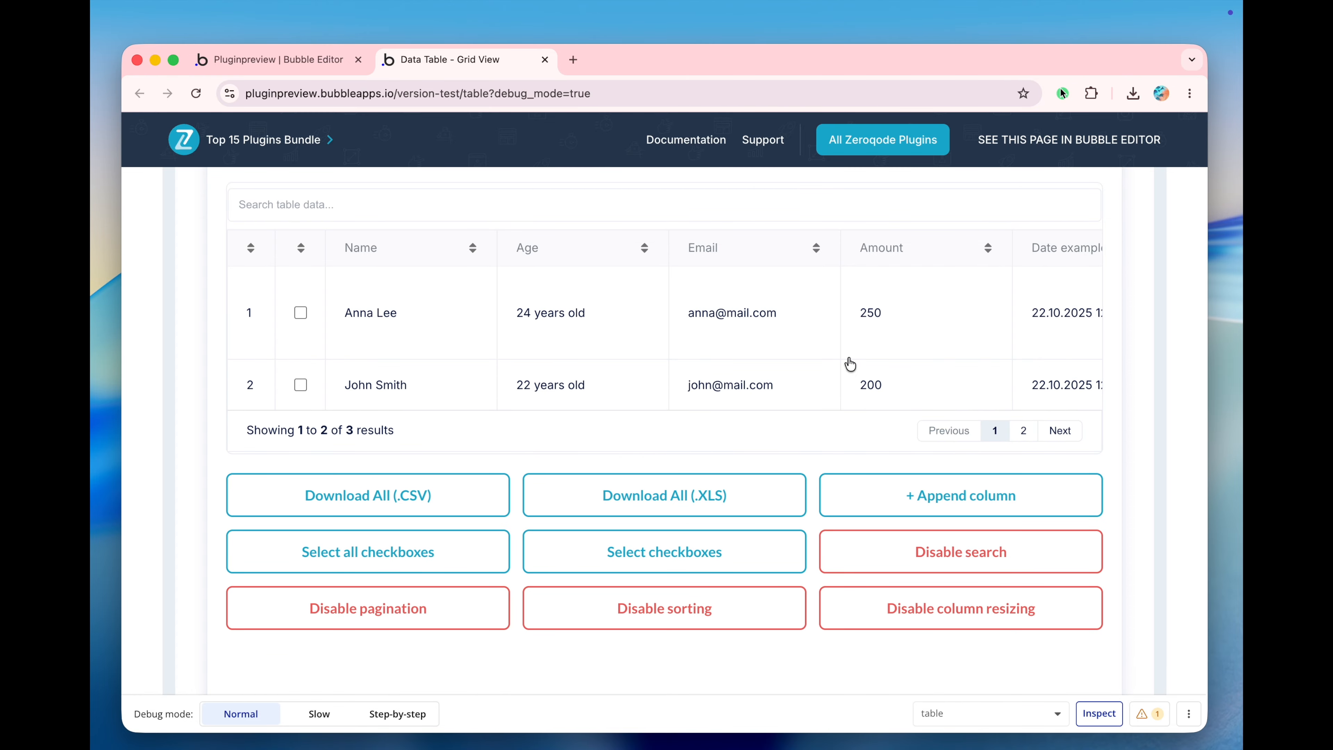
# Append the extra column to the Standard Table, and select and deselect all row checkboxes.
pyautogui.click(869, 494)
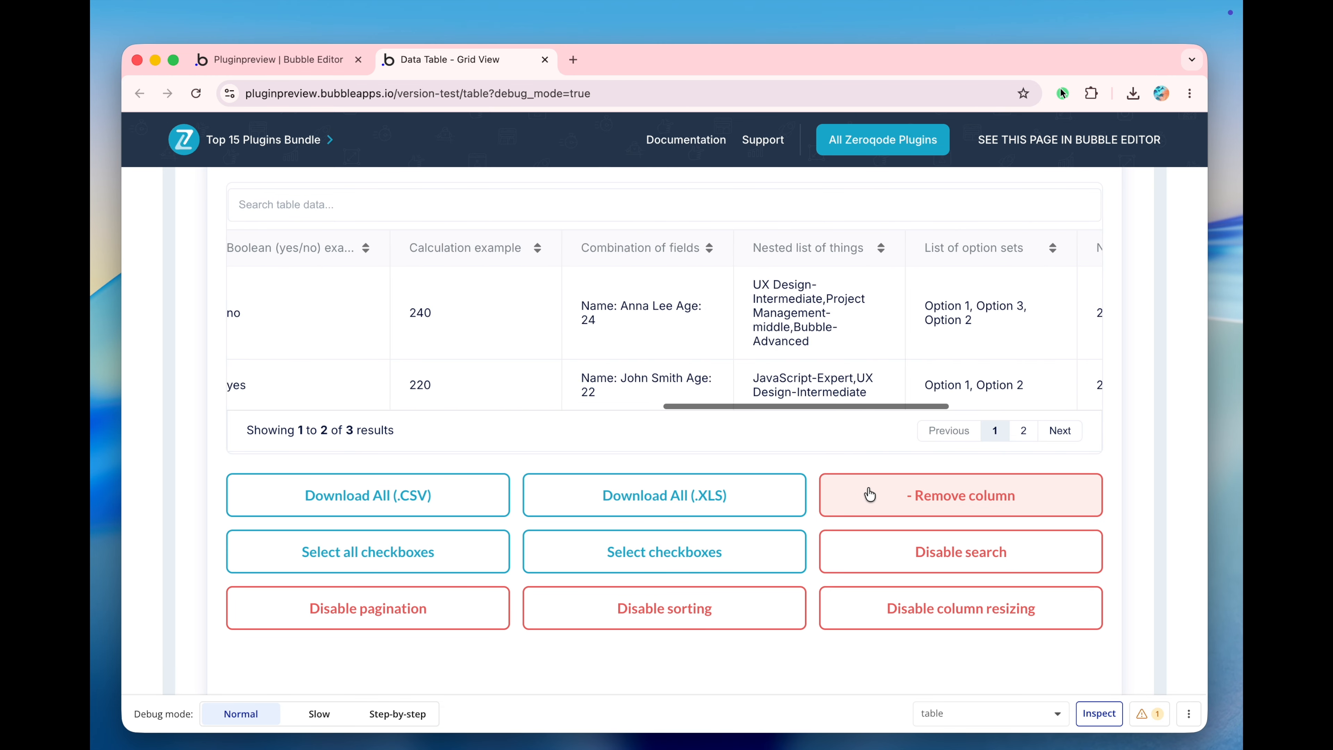
pyautogui.click(366, 555)
pyautogui.click(366, 555)
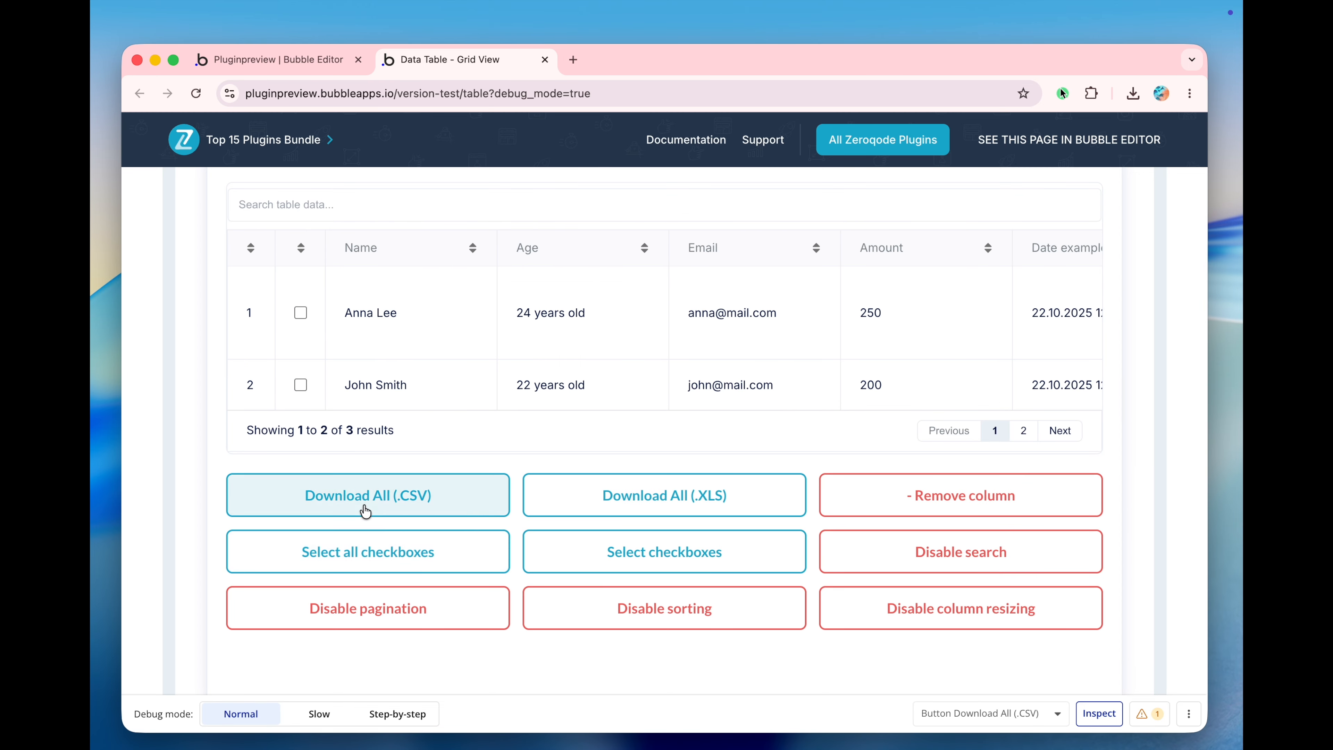